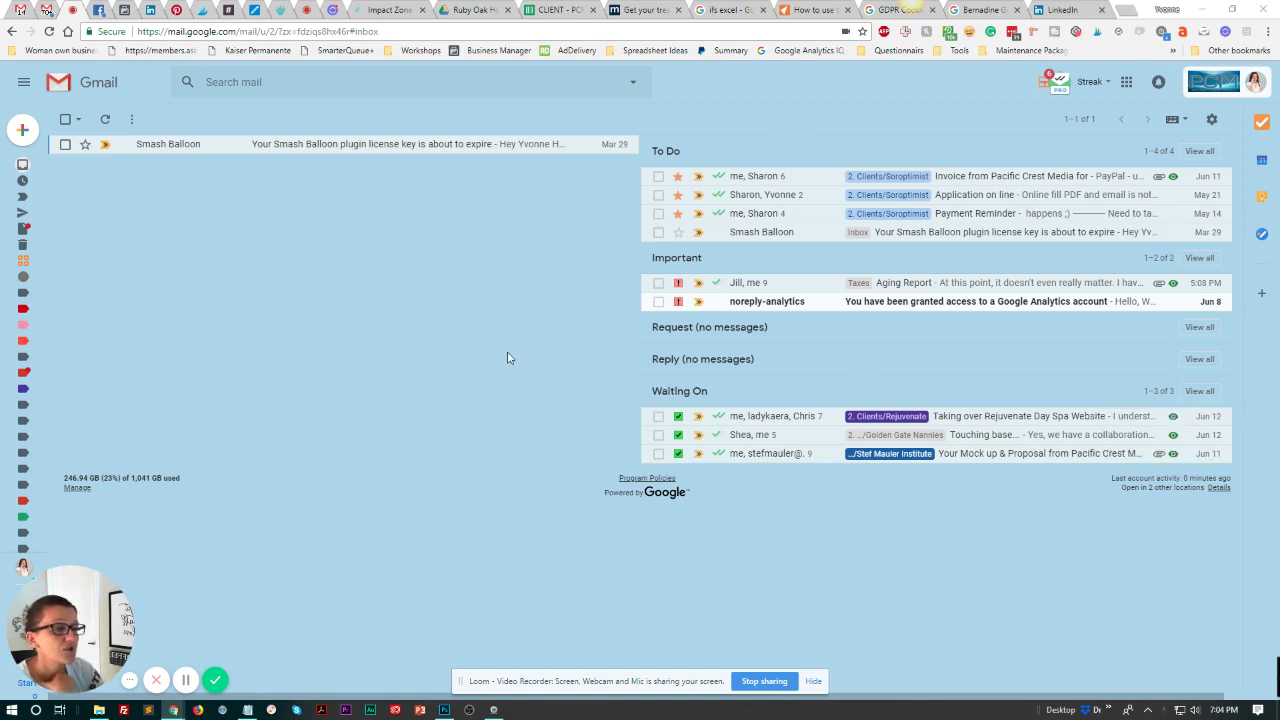
Open the quick settings menu over the To Do, Important and Waiting On inbox panes
click(1212, 121)
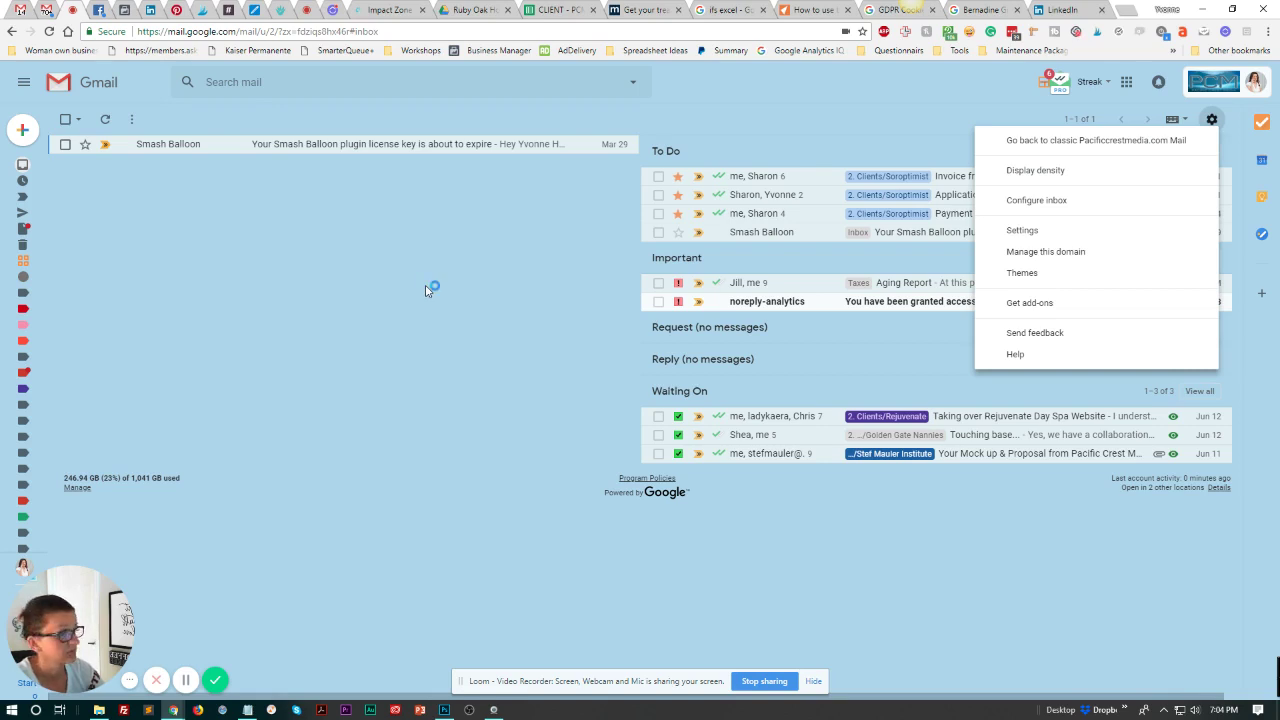
Configure the inbox categories to keep only Primary enabled and save
click(428, 289)
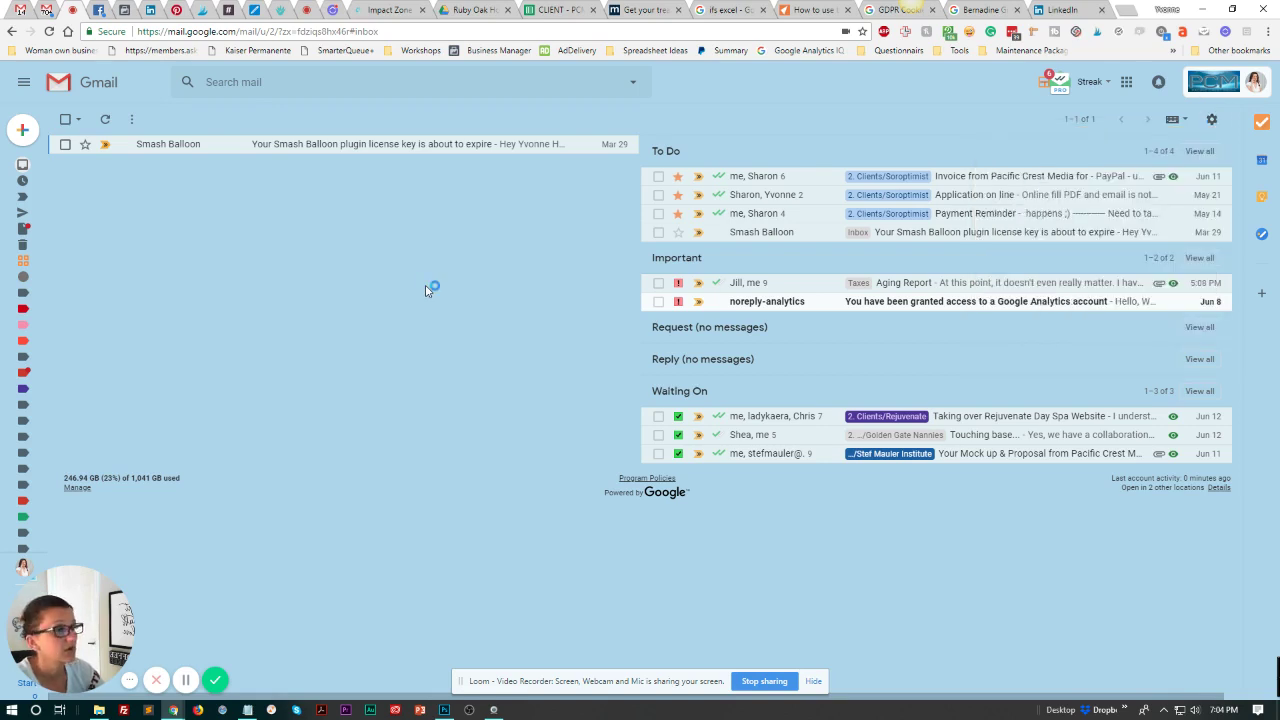
click(1211, 119)
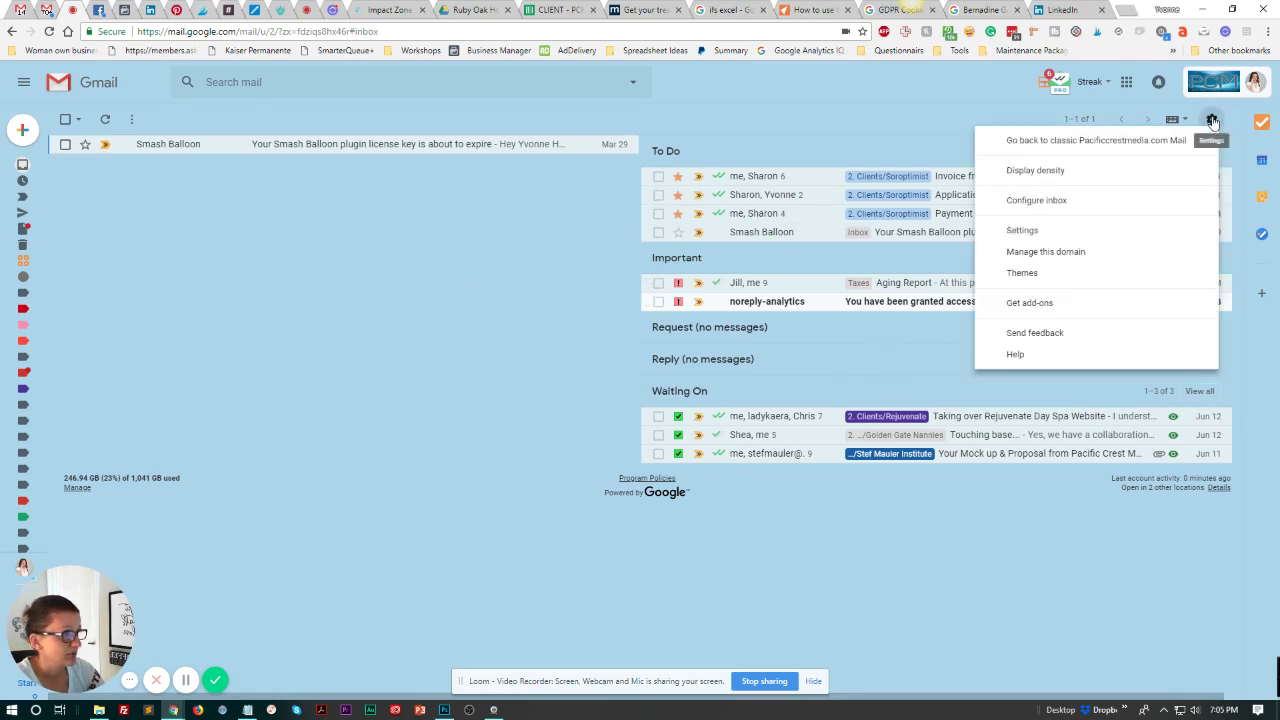
click(1018, 199)
mouse_move(472, 318)
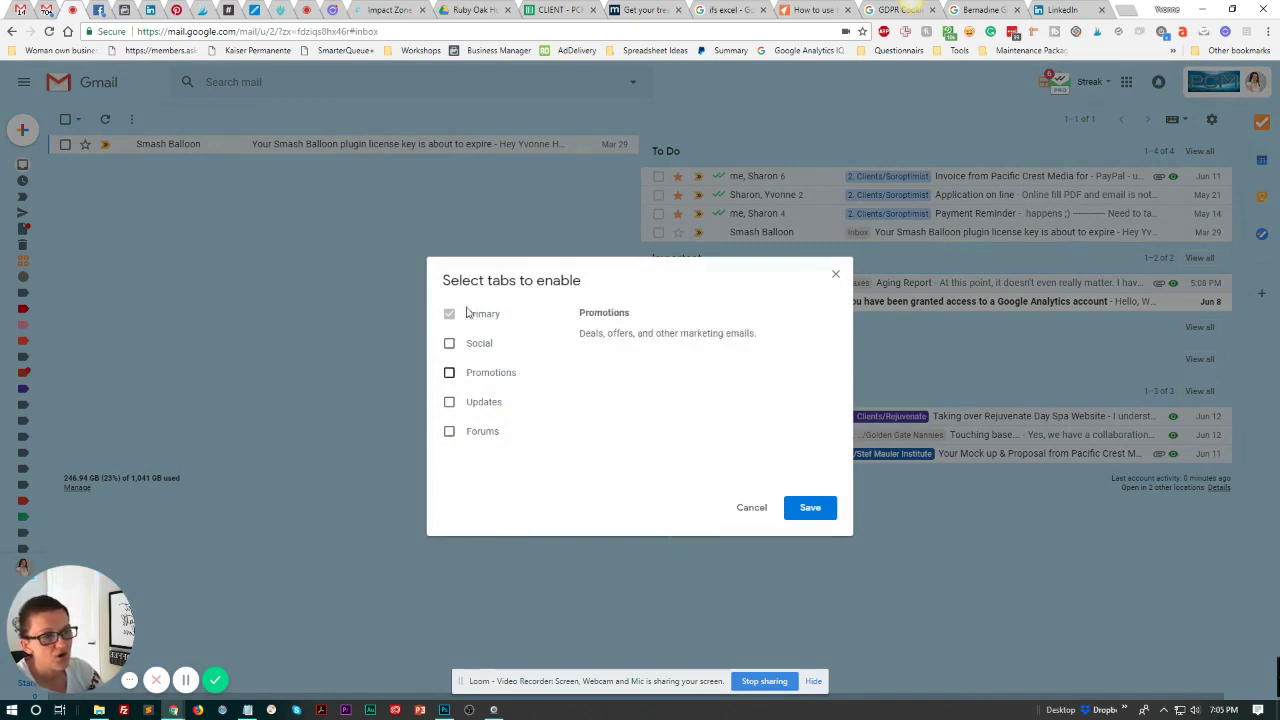
mouse_move(460, 444)
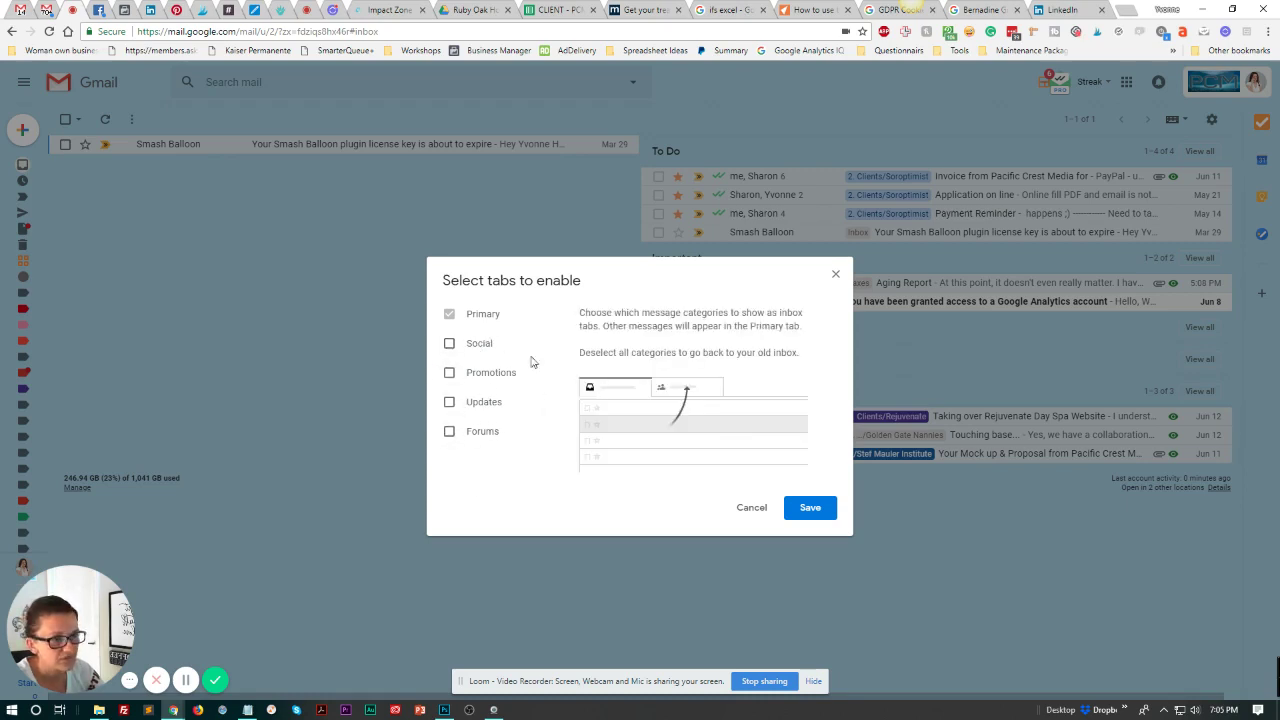
click(811, 510)
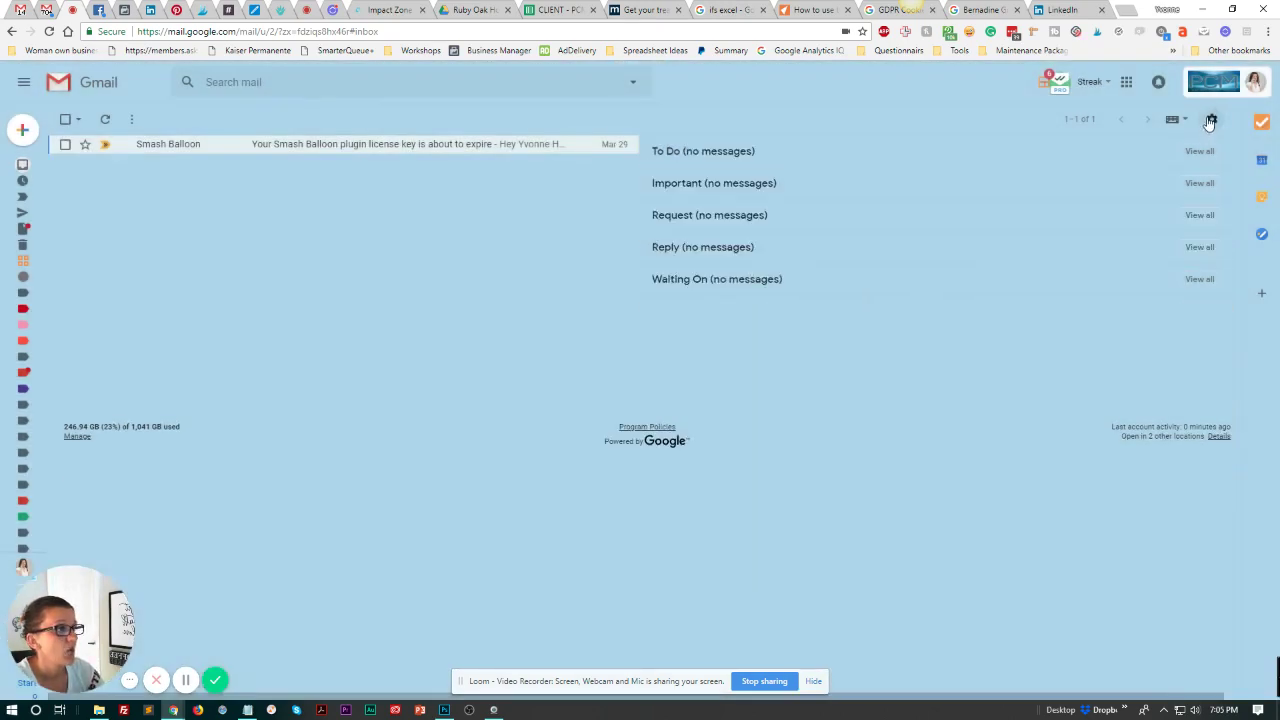
Open the full Gmail settings, glancing at Labels before returning to General
click(1210, 121)
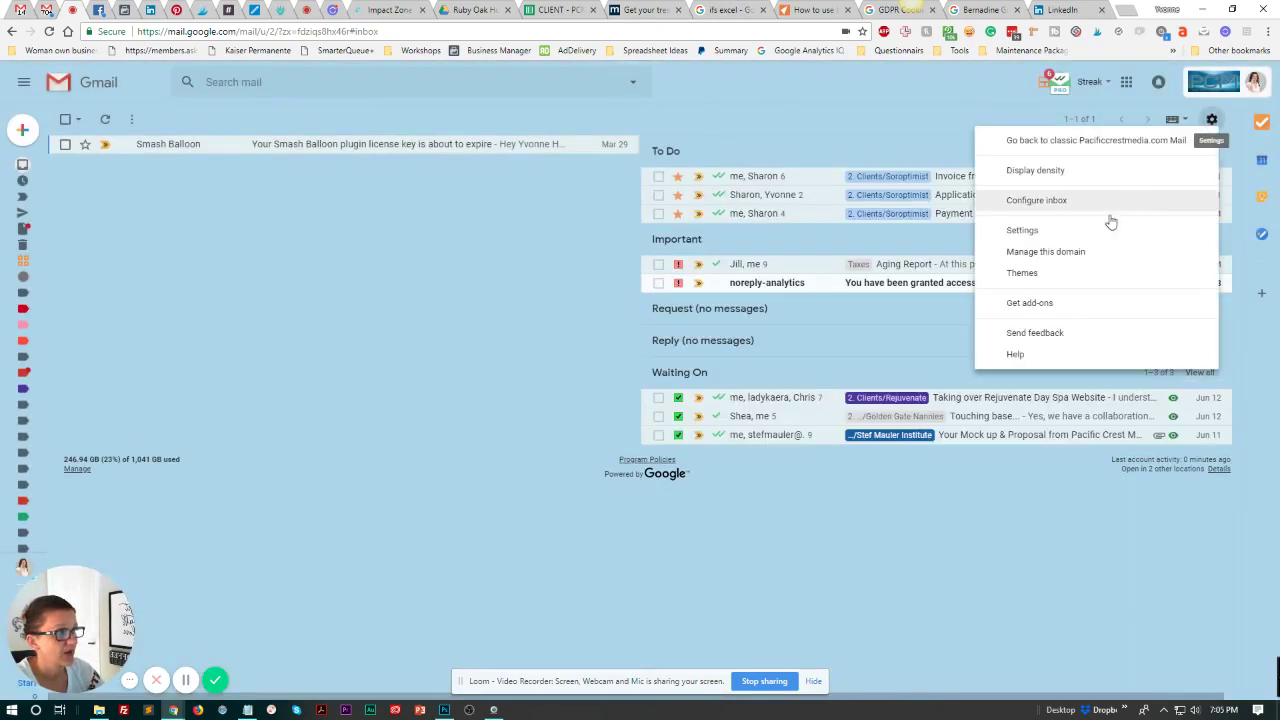
click(1030, 231)
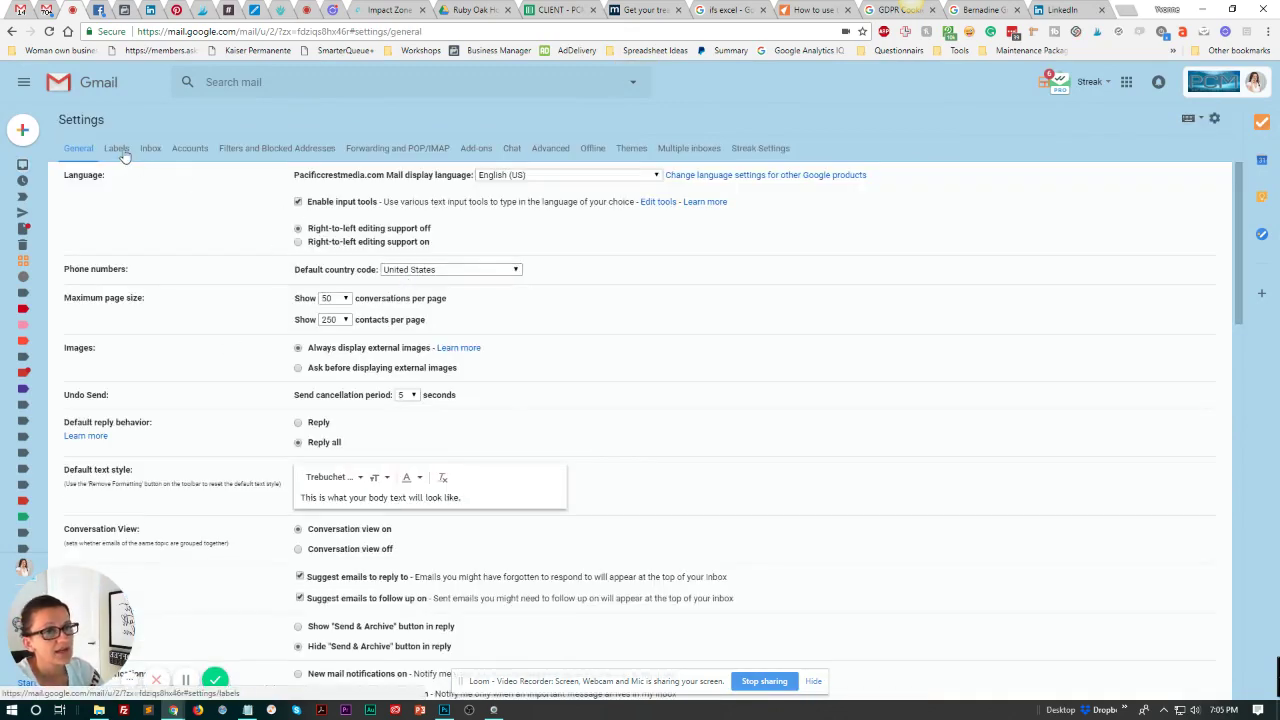
click(117, 149)
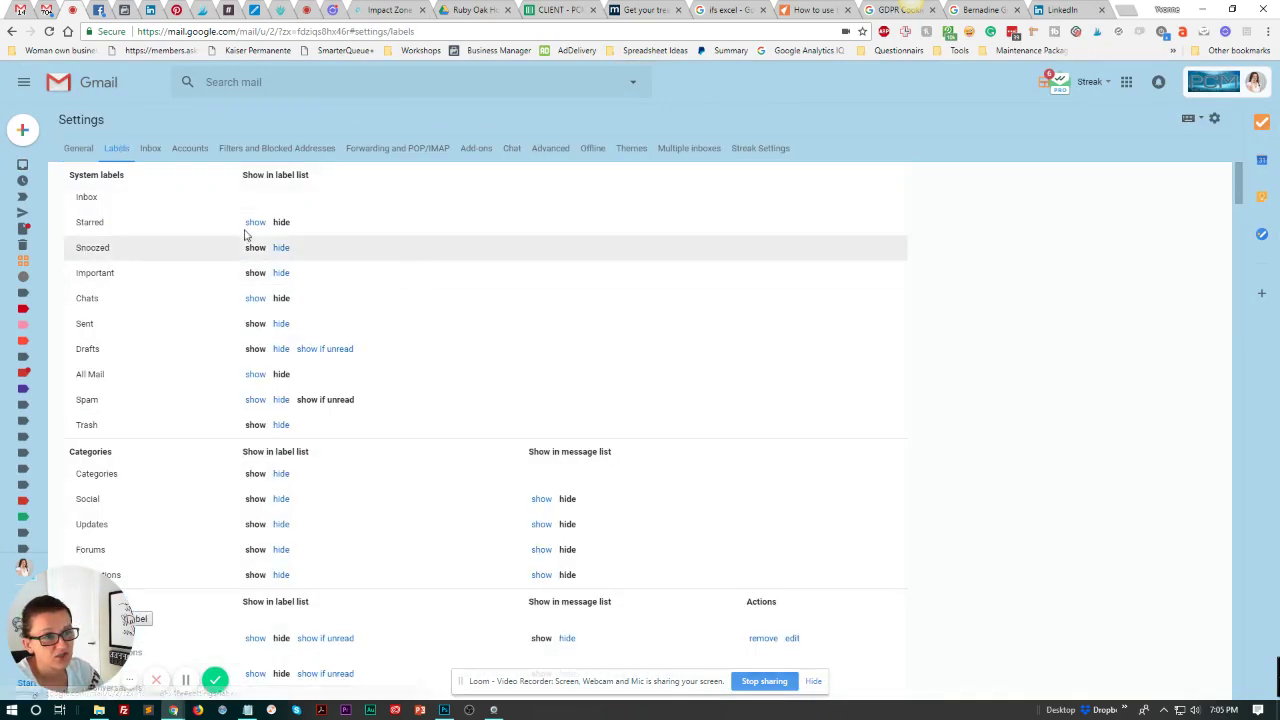
click(75, 155)
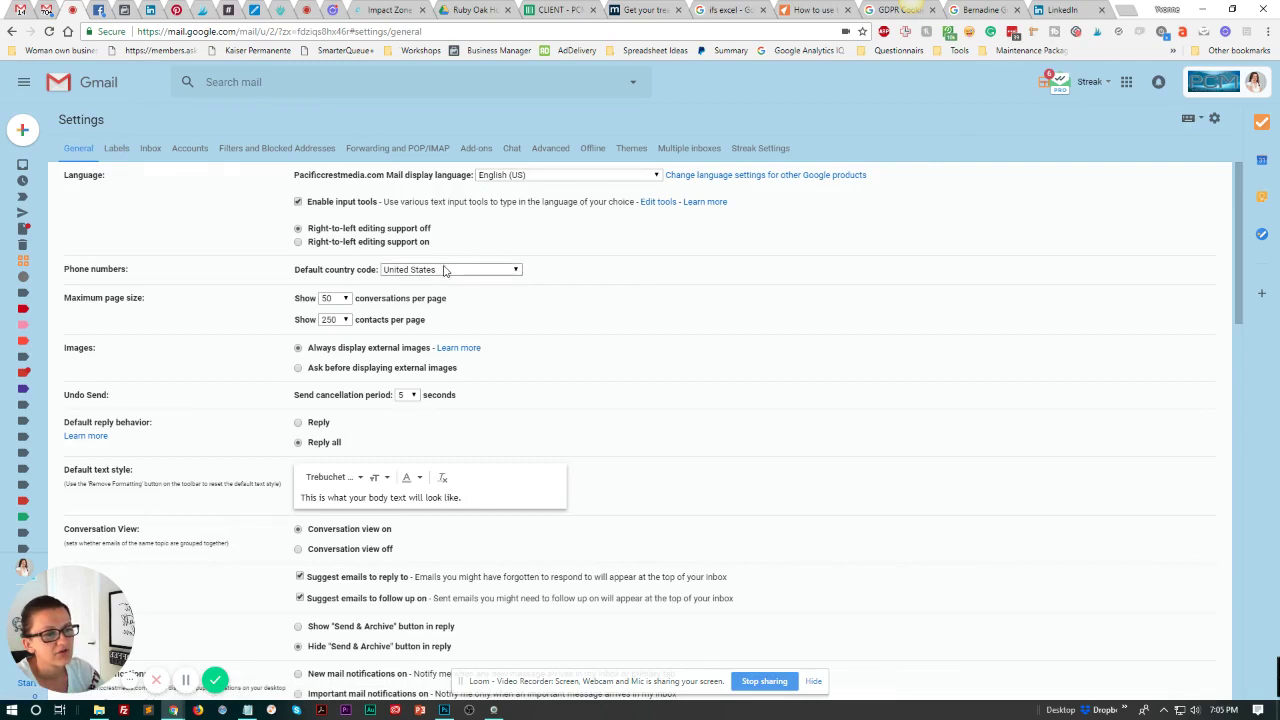
Review the Stars in-use and not-in-use rows, then go to Multiple inboxes settings
scroll(443, 271, down, 5)
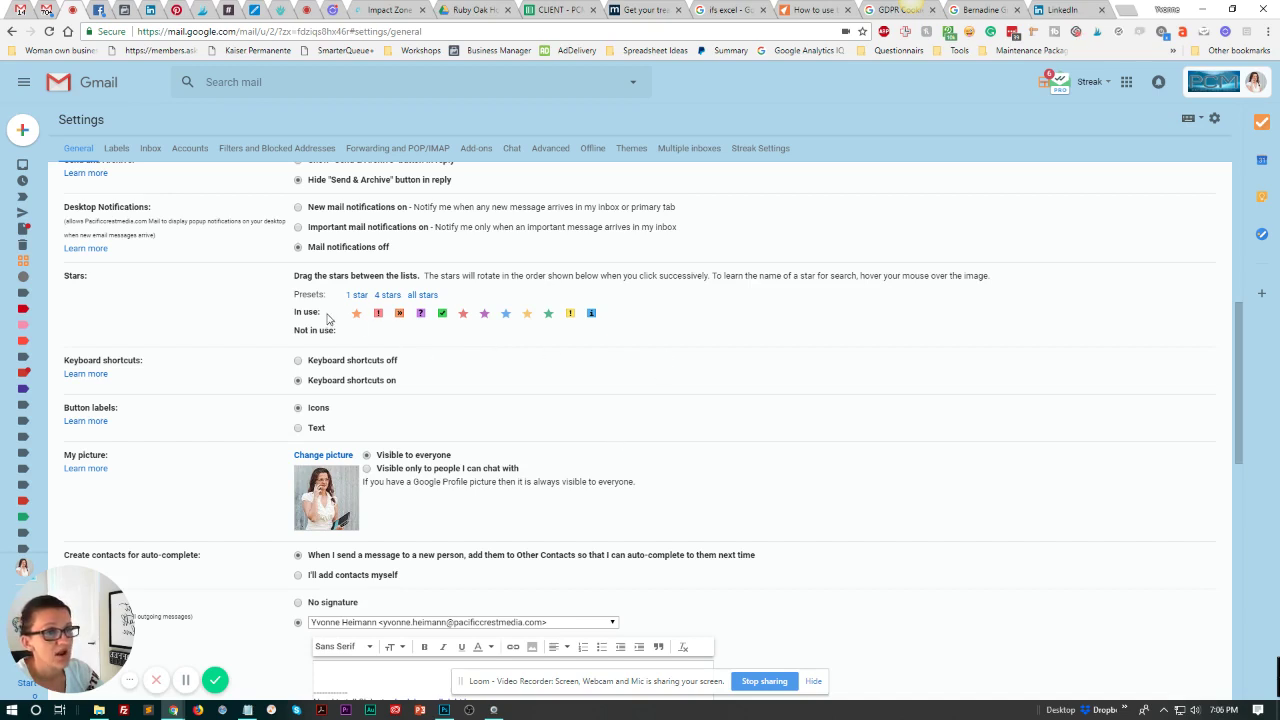
drag(334, 329, 506, 349)
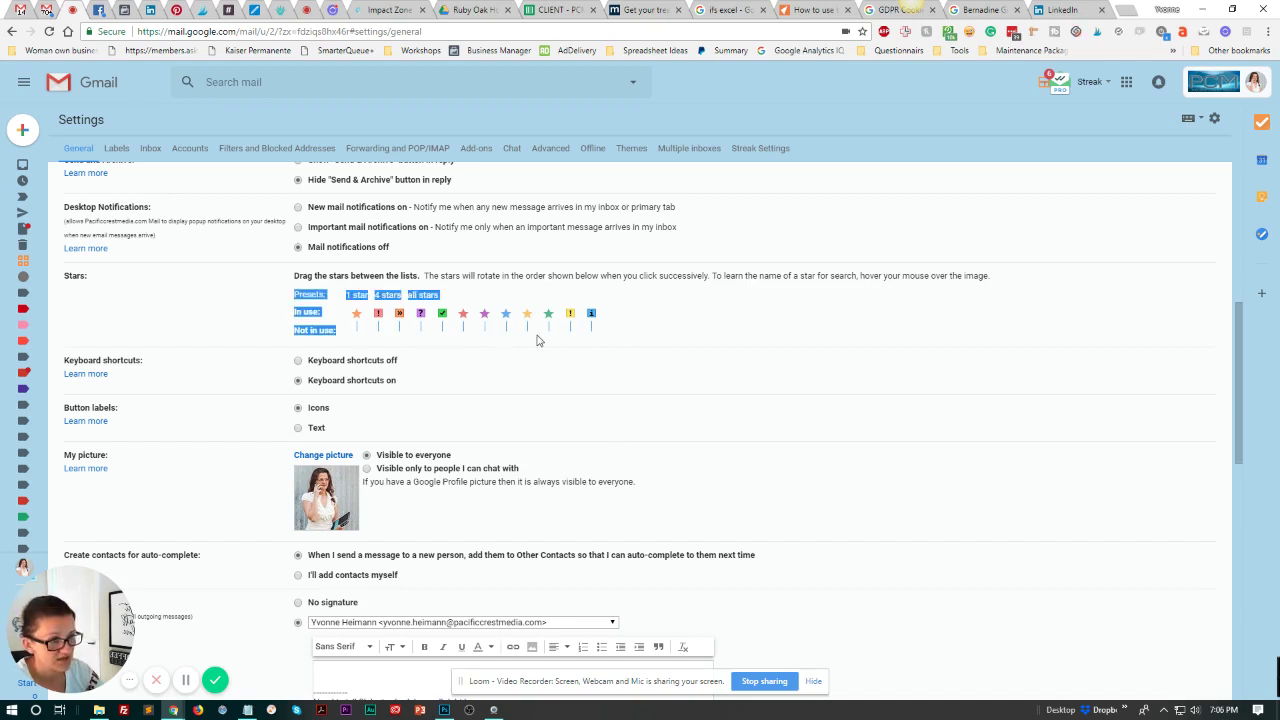
click(683, 359)
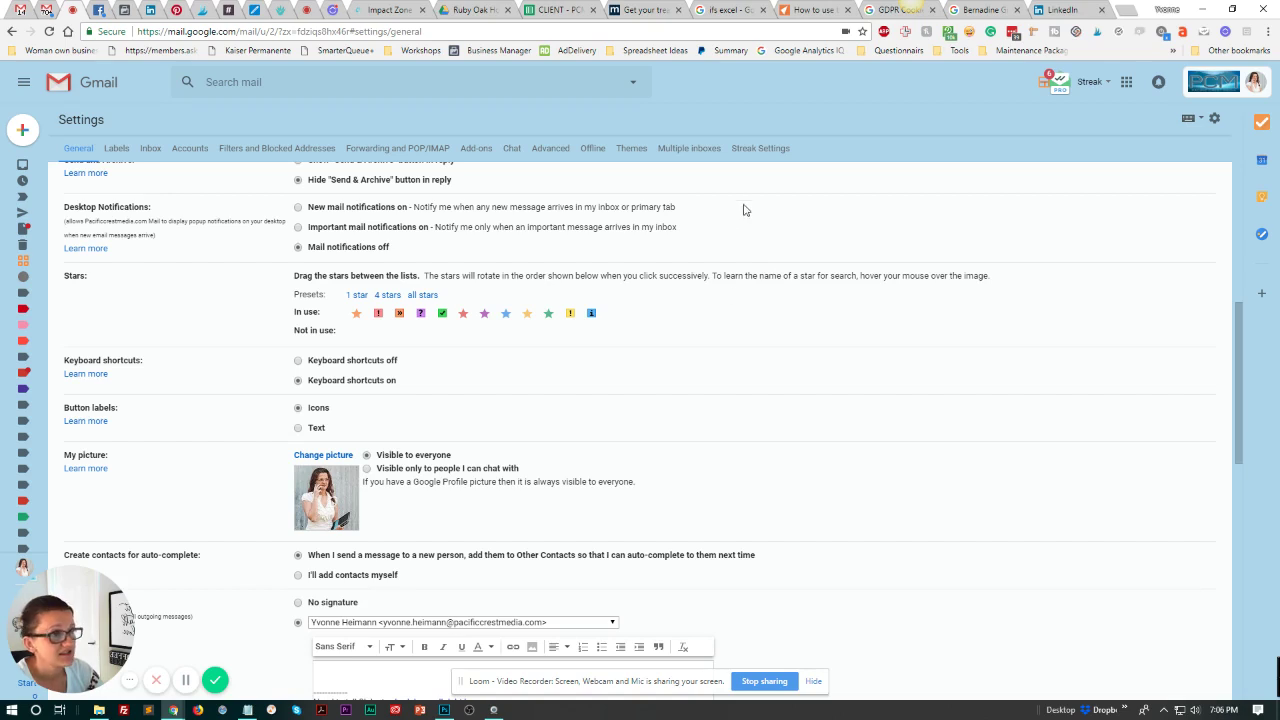
click(678, 151)
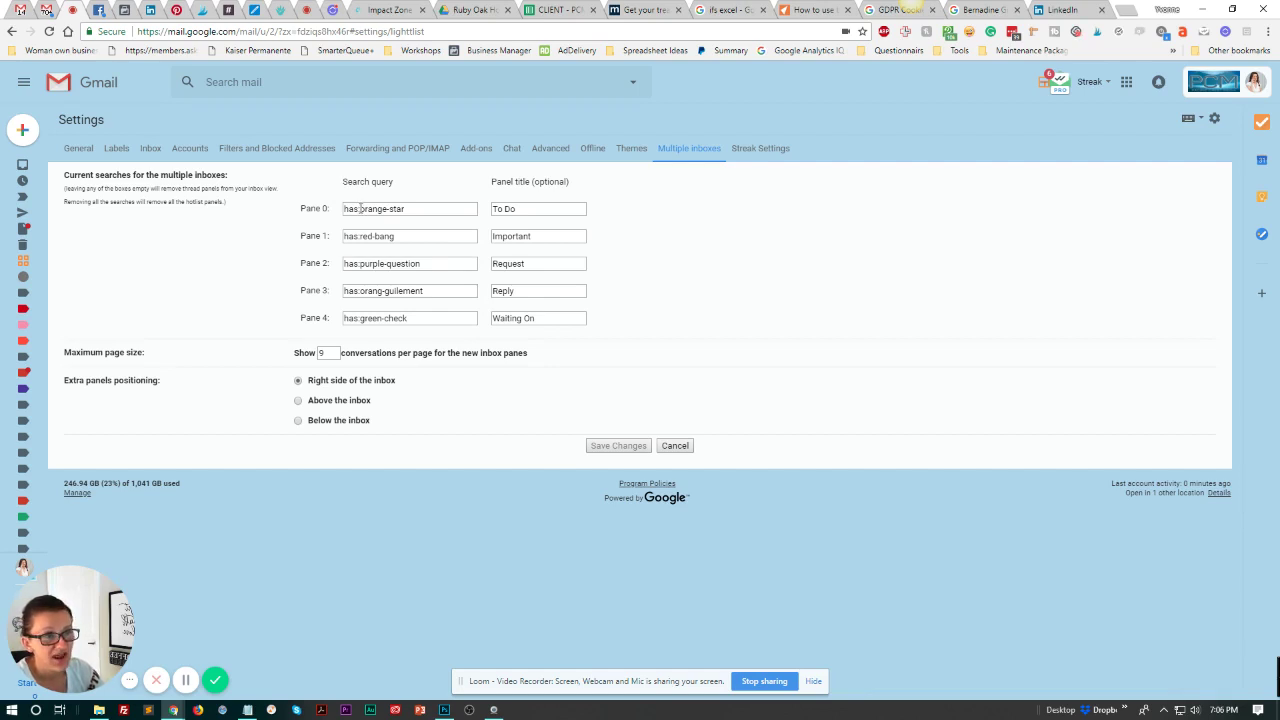
drag(360, 208, 342, 212)
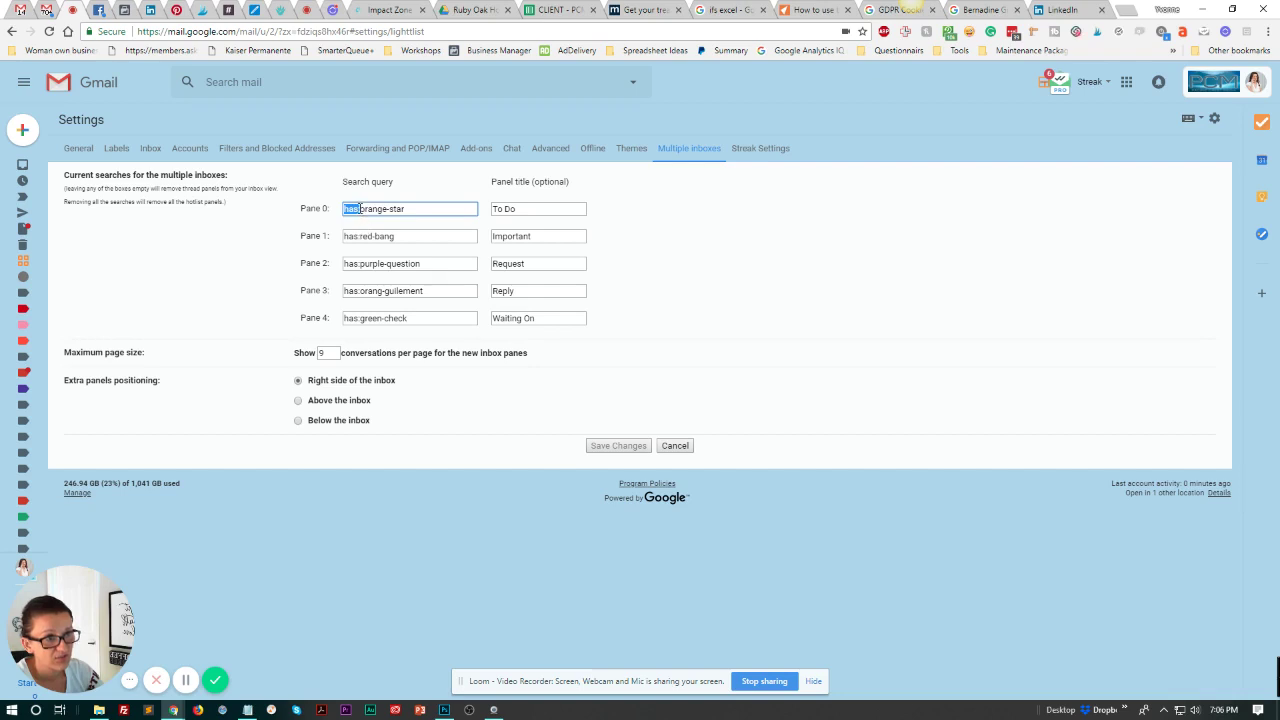
click(360, 208)
drag(361, 208, 405, 209)
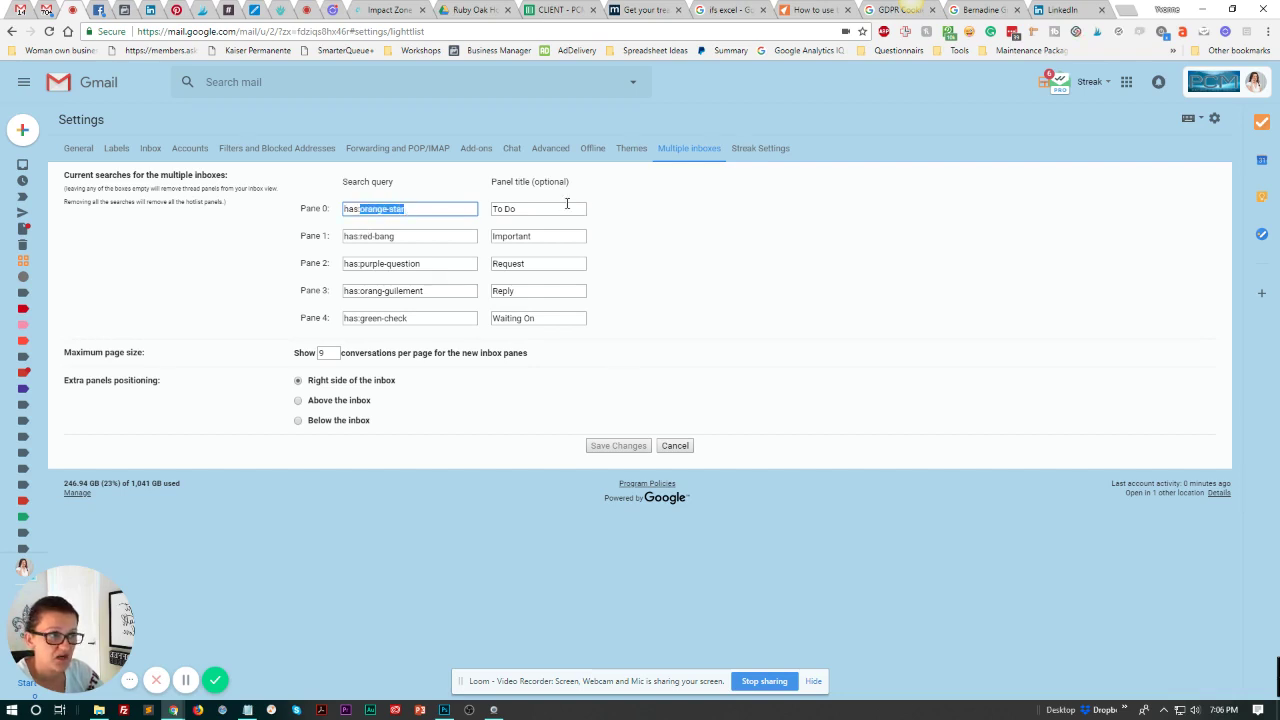
drag(549, 207, 490, 210)
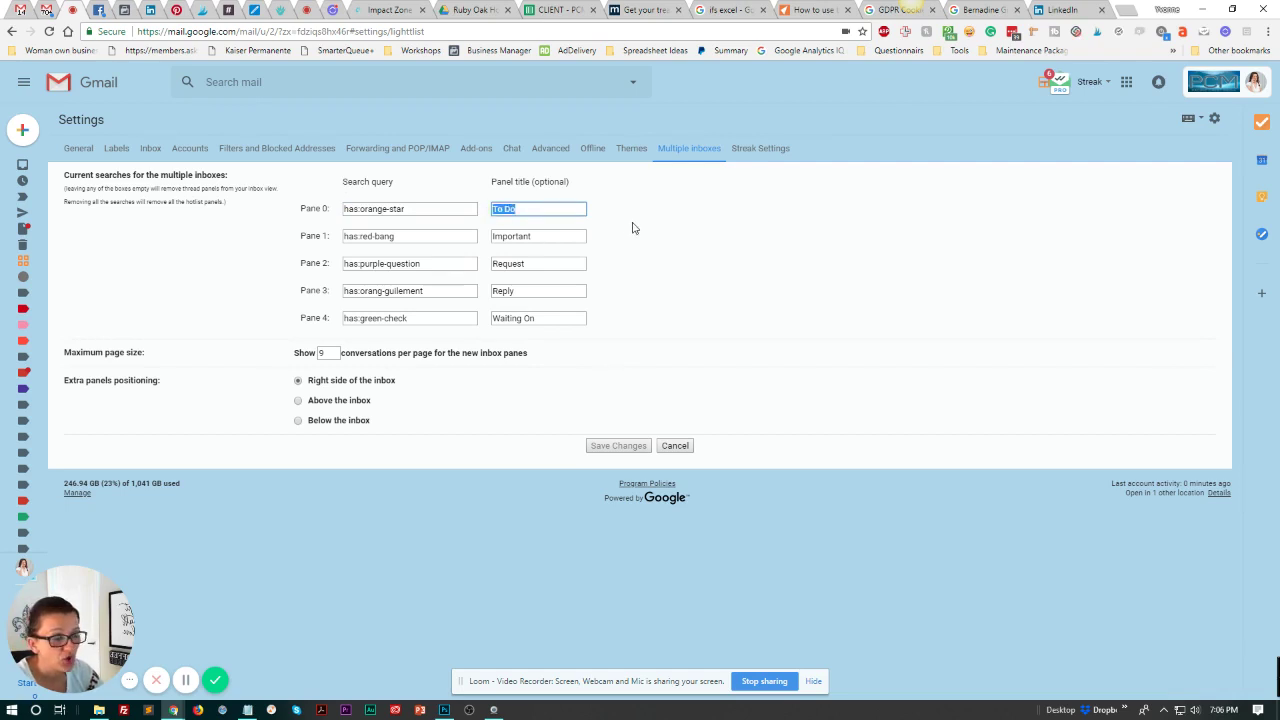
text(Priority)
key(ctrl+z)
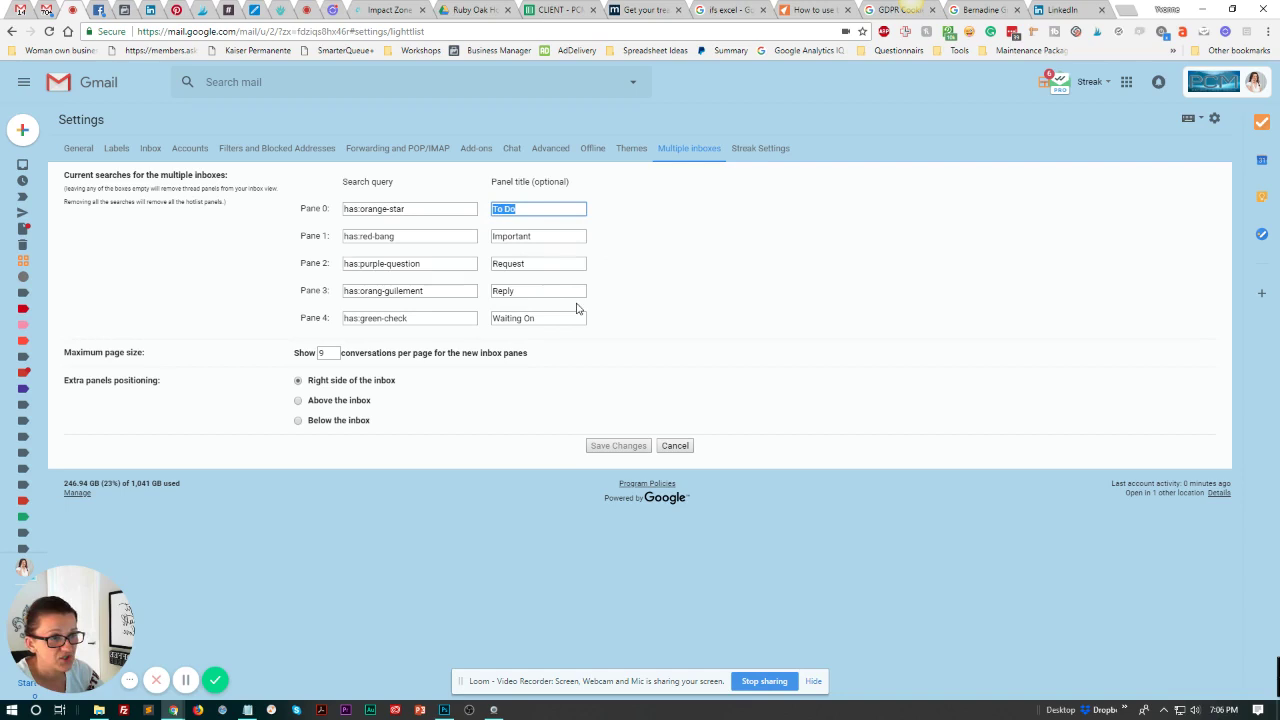
click(413, 207)
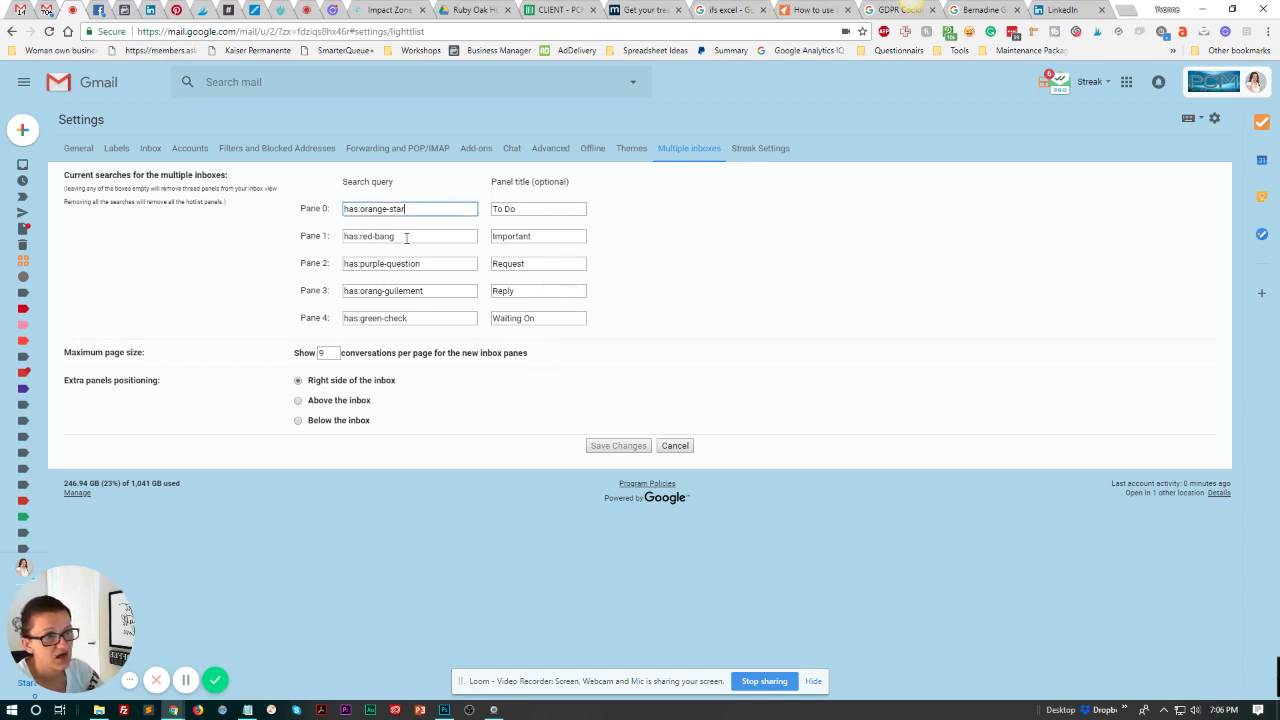
click(404, 238)
click(430, 263)
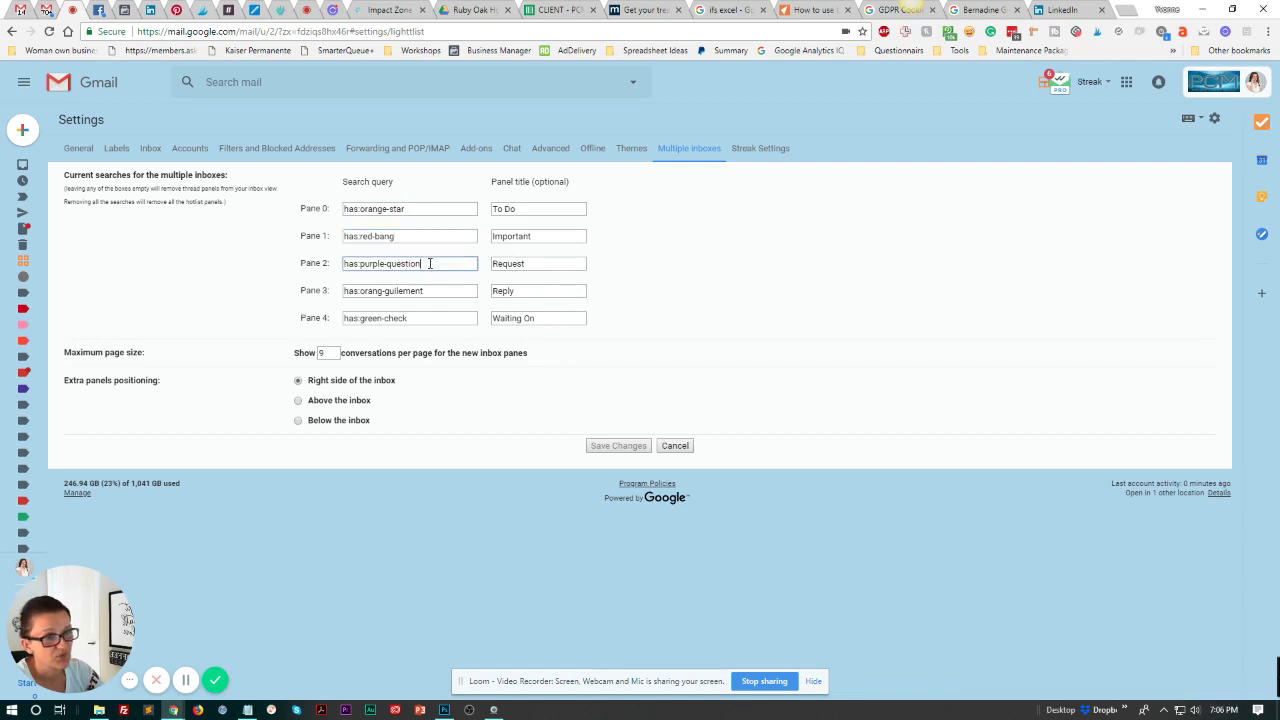
click(432, 289)
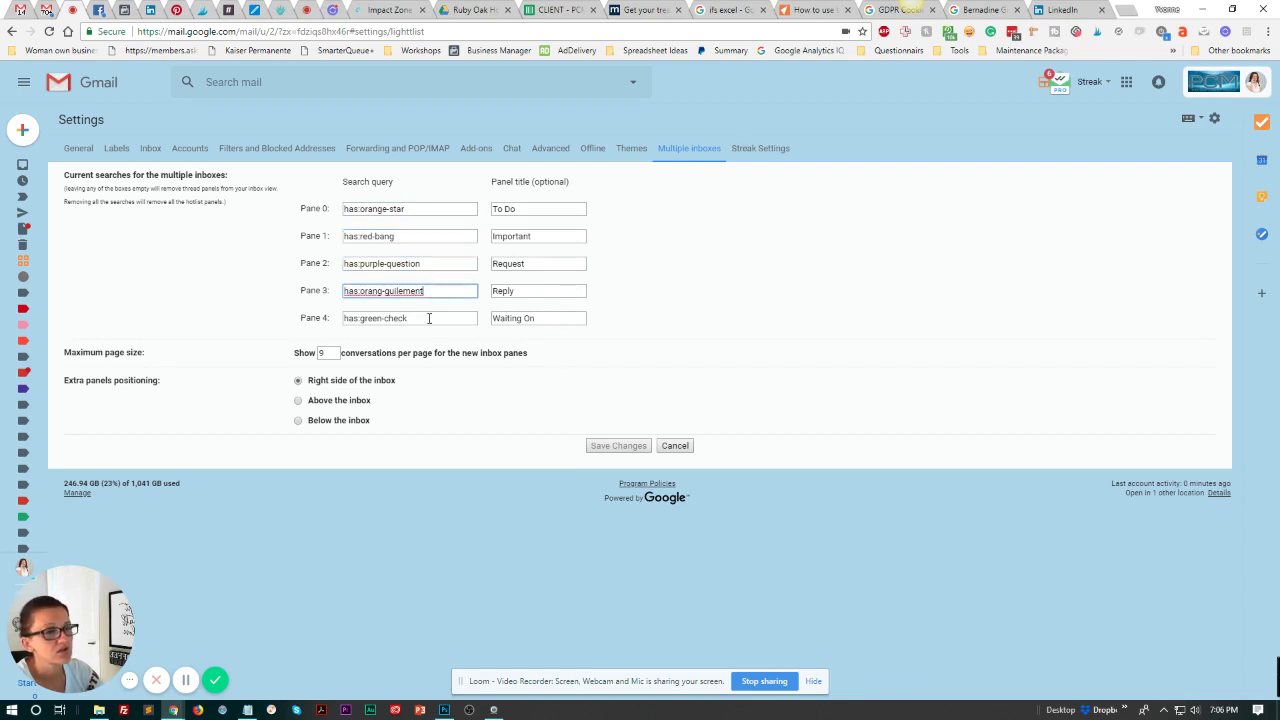
click(429, 318)
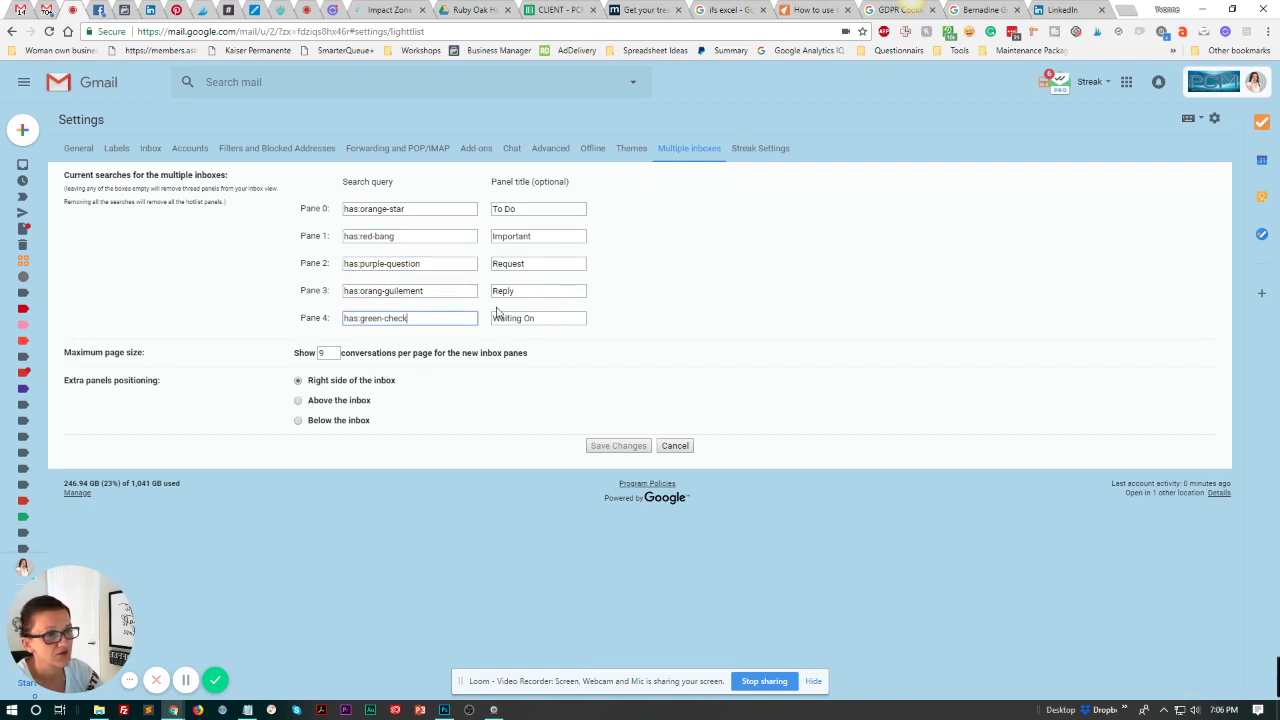
click(530, 209)
click(535, 236)
click(533, 263)
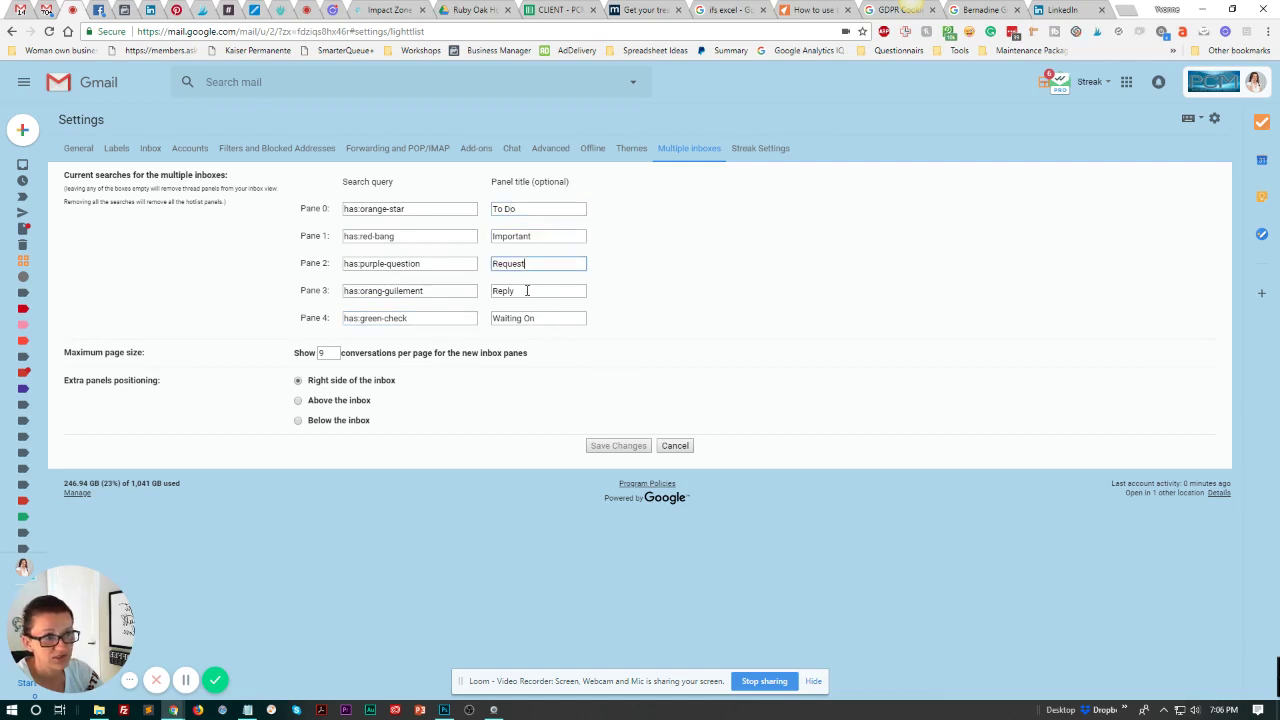
click(531, 301)
click(540, 318)
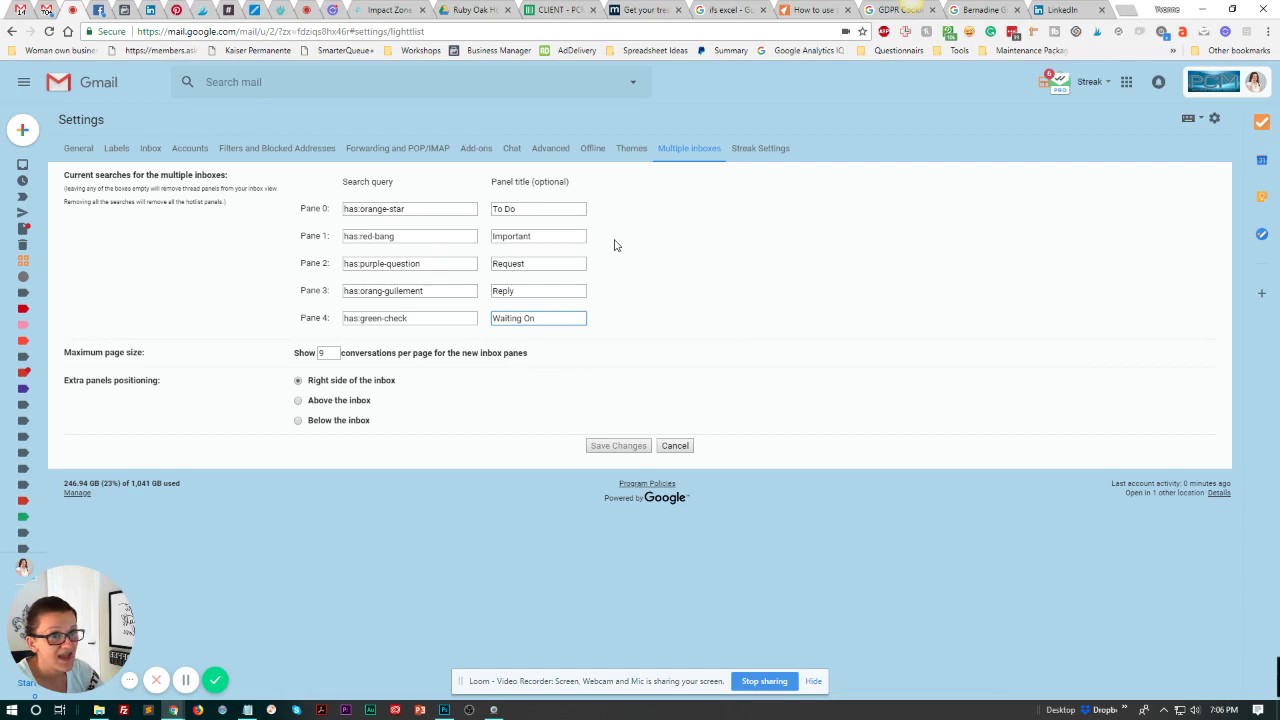
Return to the inbox showing To Do 3, Important 2 and Waiting On 3
click(82, 90)
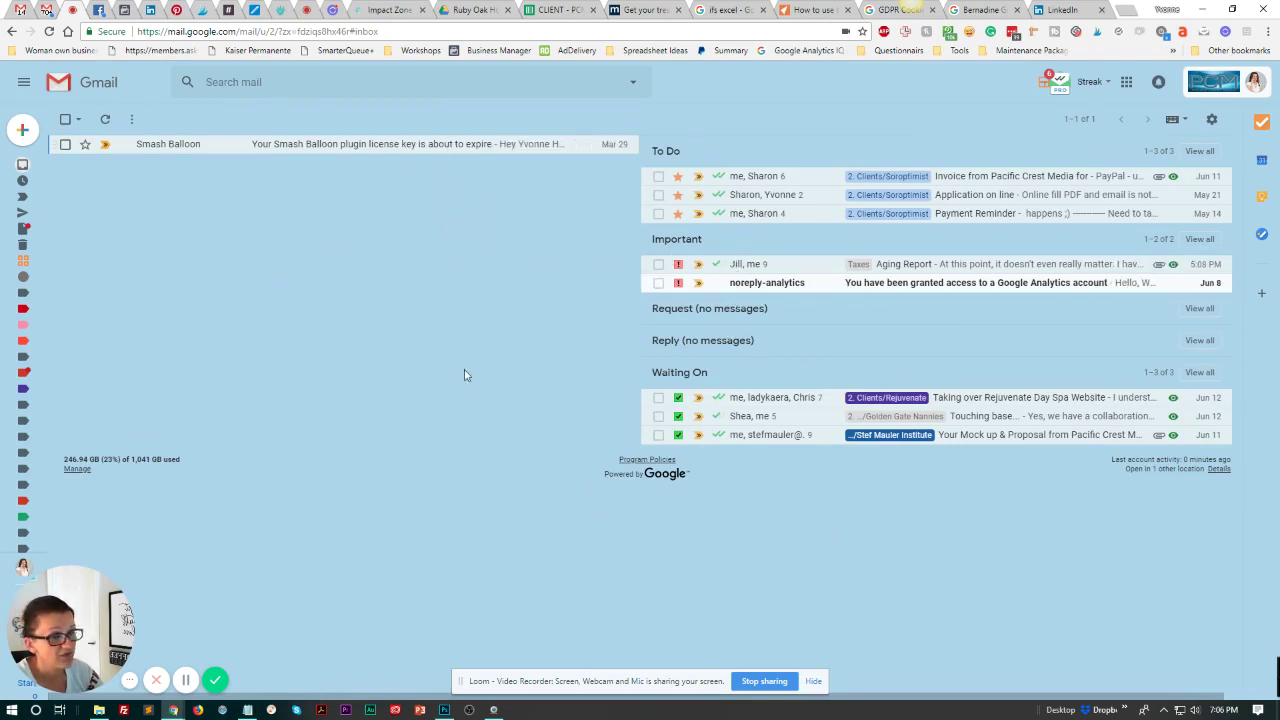
click(1213, 120)
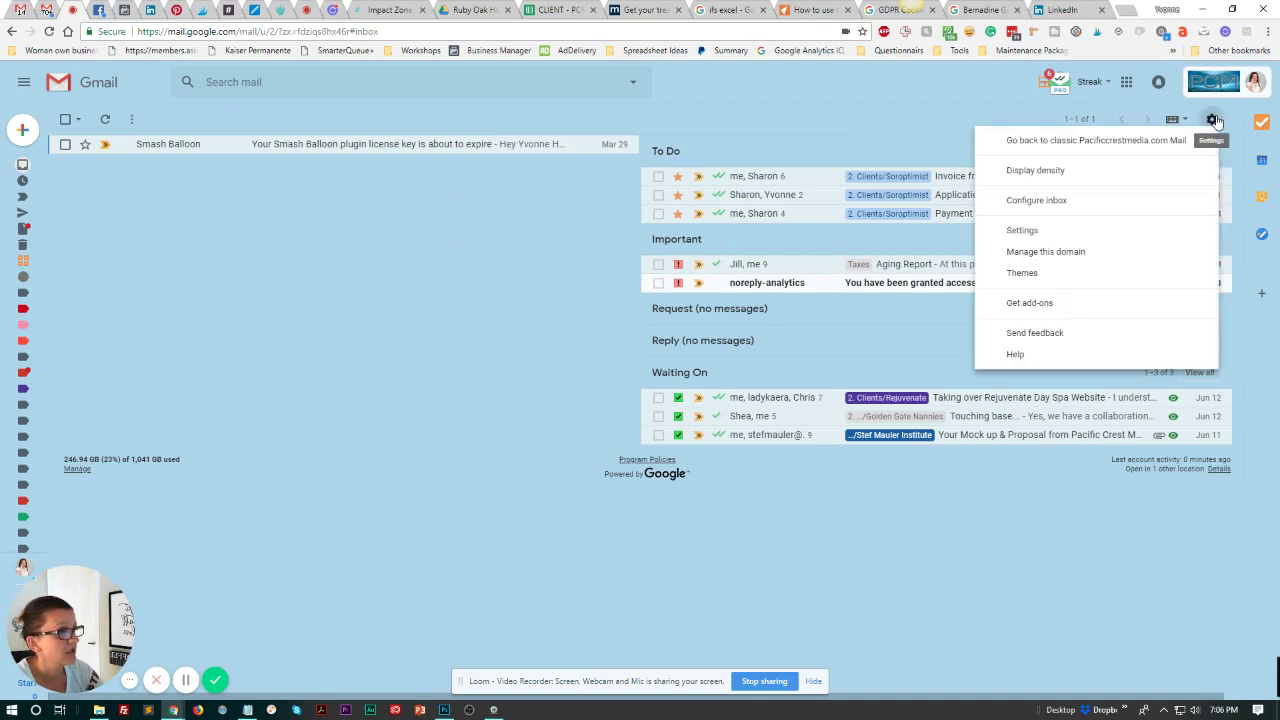
click(1036, 232)
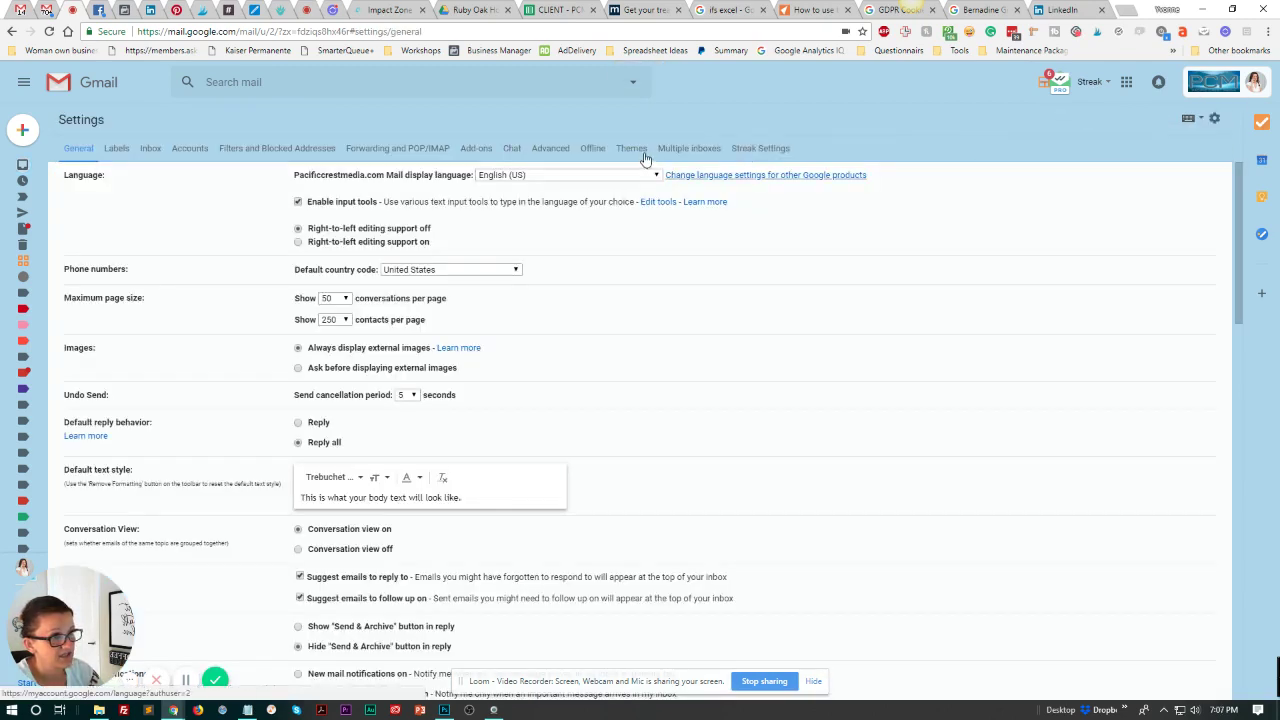
click(672, 150)
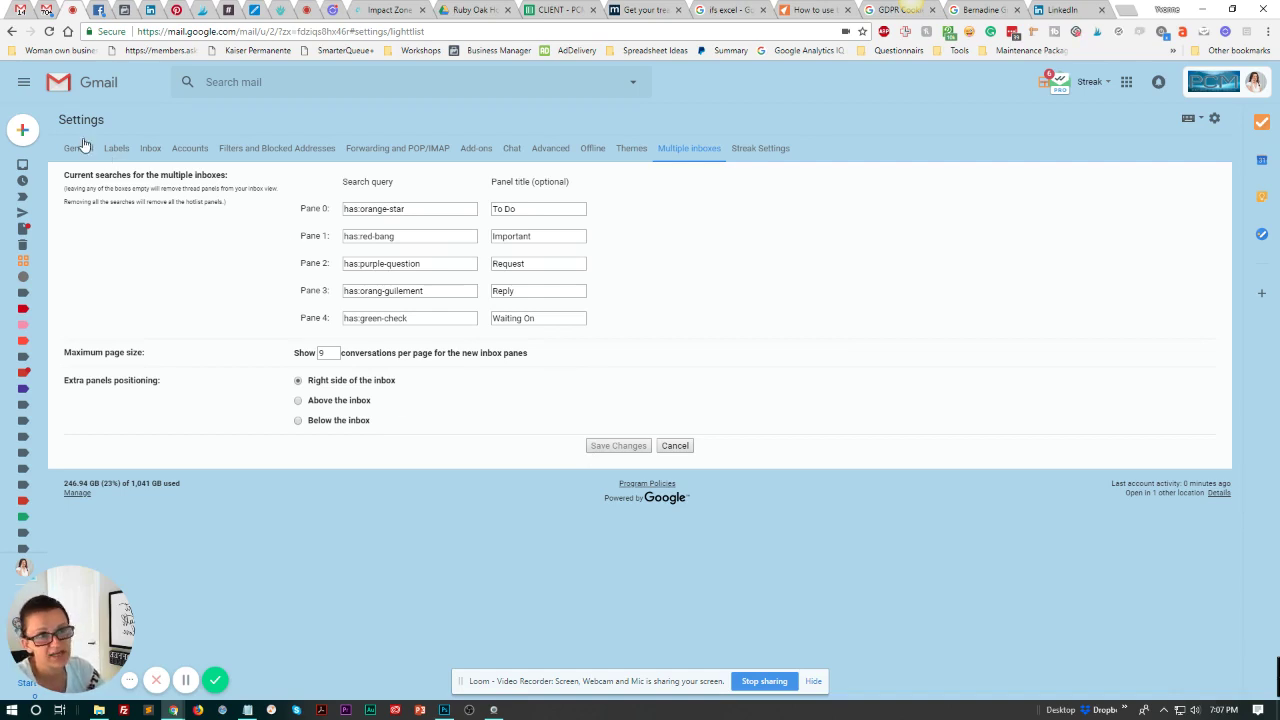
click(84, 87)
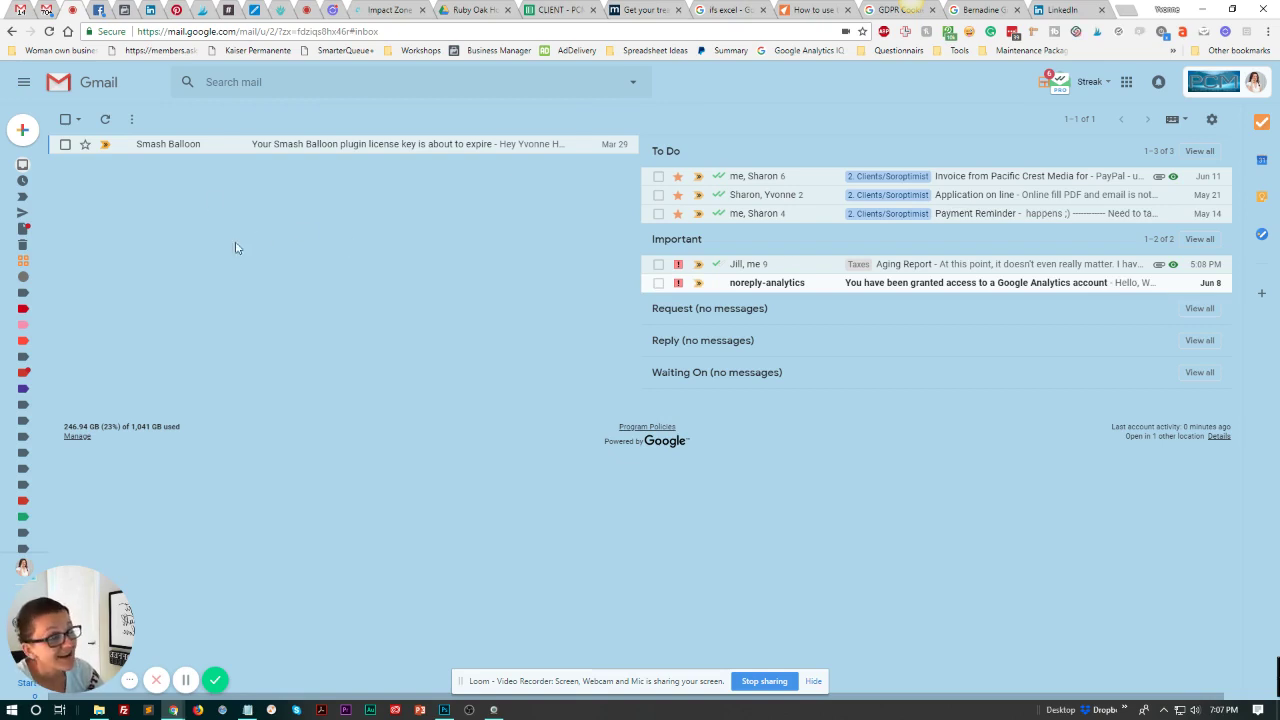
Cycle the Smash Balloon email's star marker through red-bang, purple-question and other stars toward orange
click(86, 145)
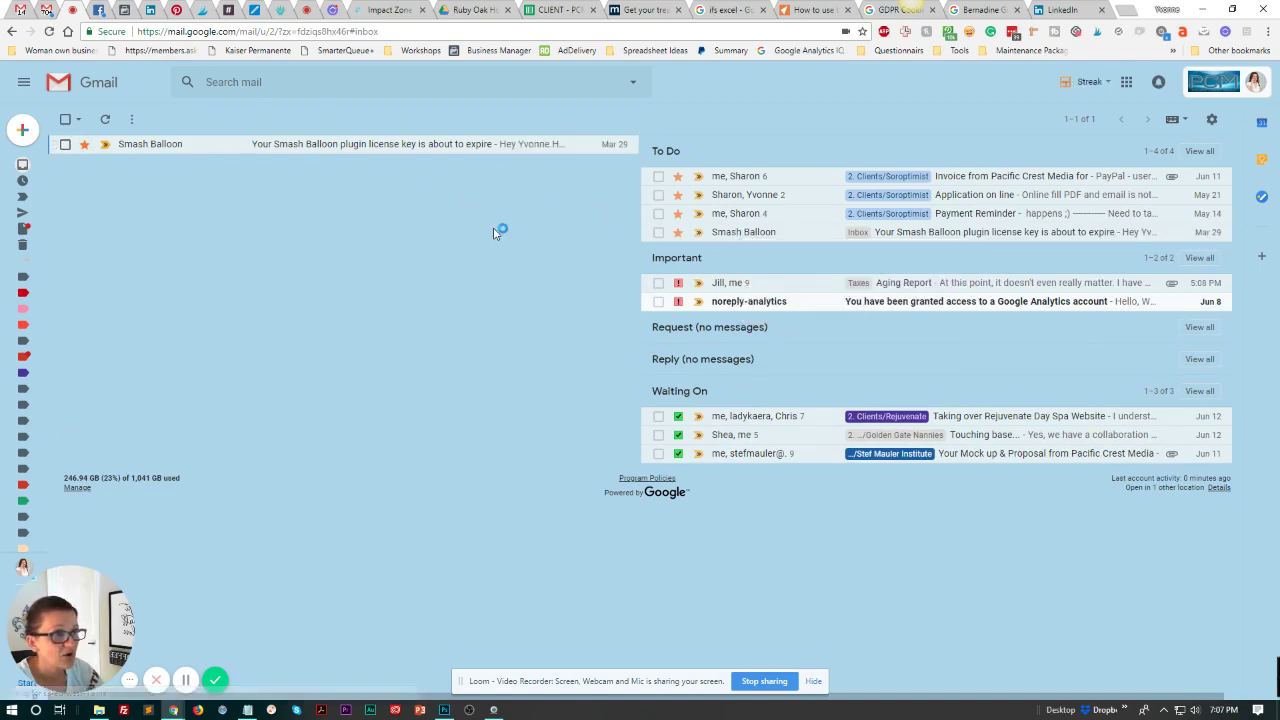
click(85, 145)
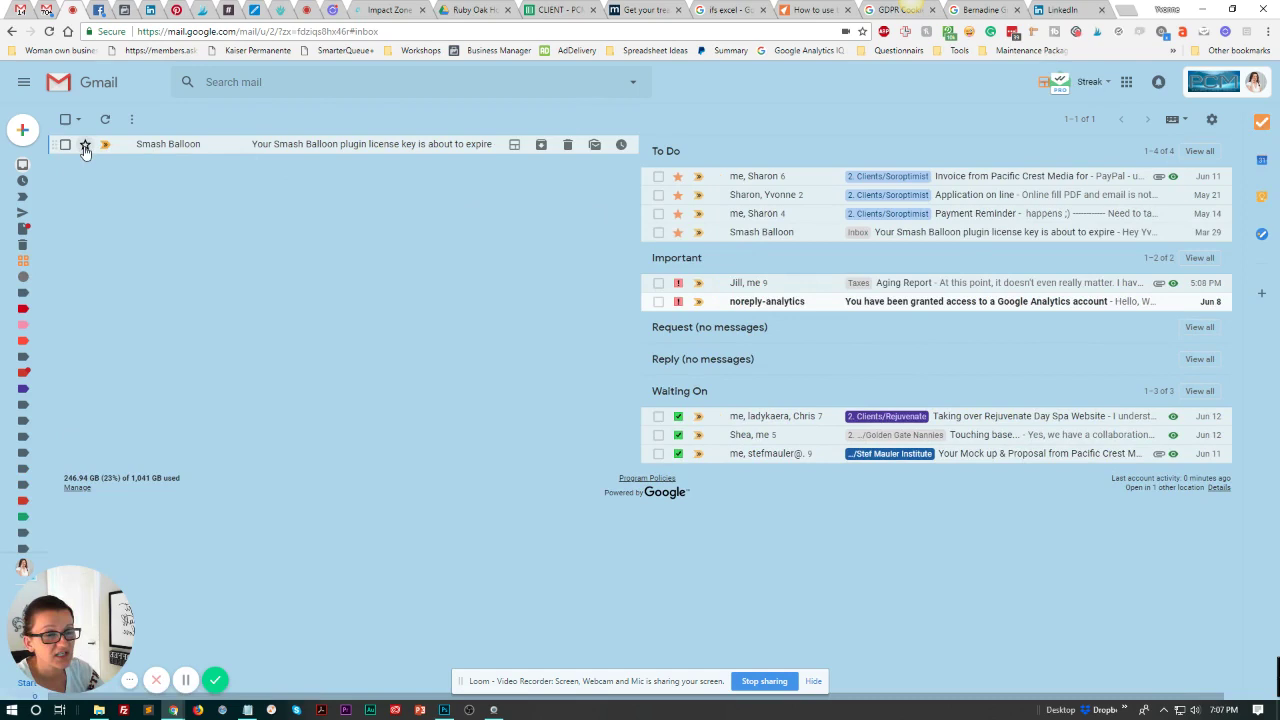
click(85, 145)
click(85, 145)
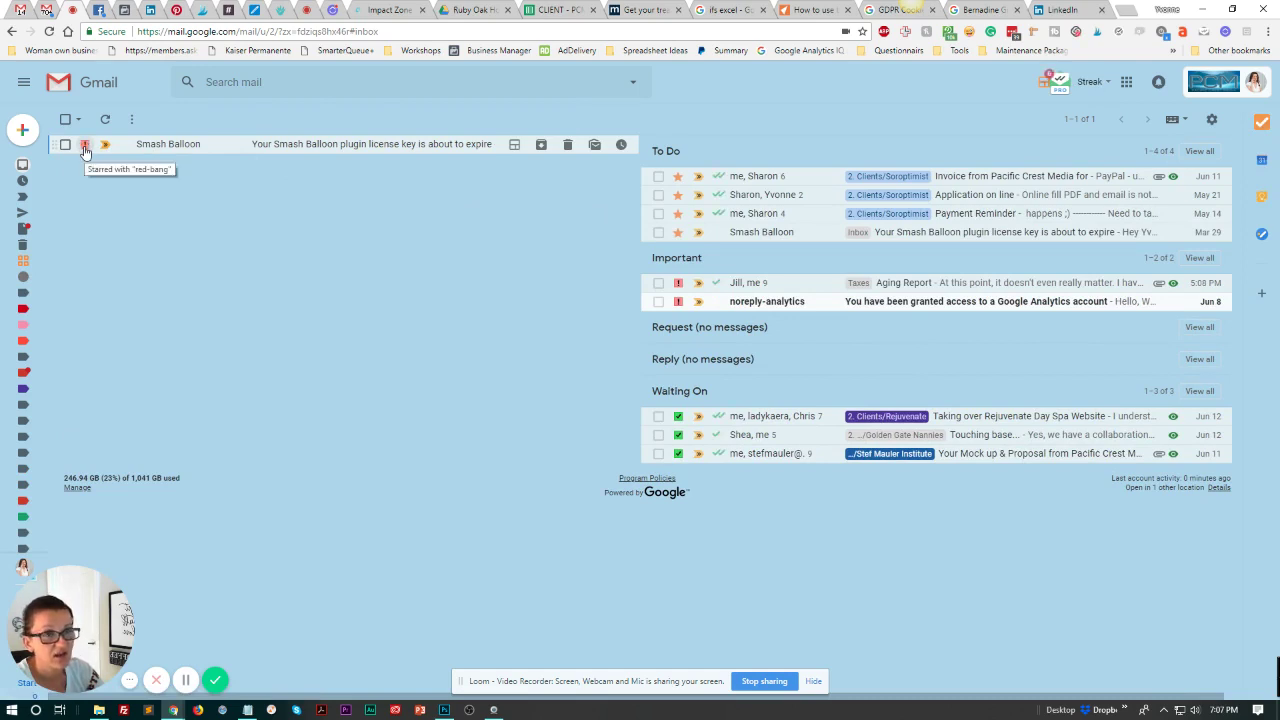
click(85, 145)
click(85, 145)
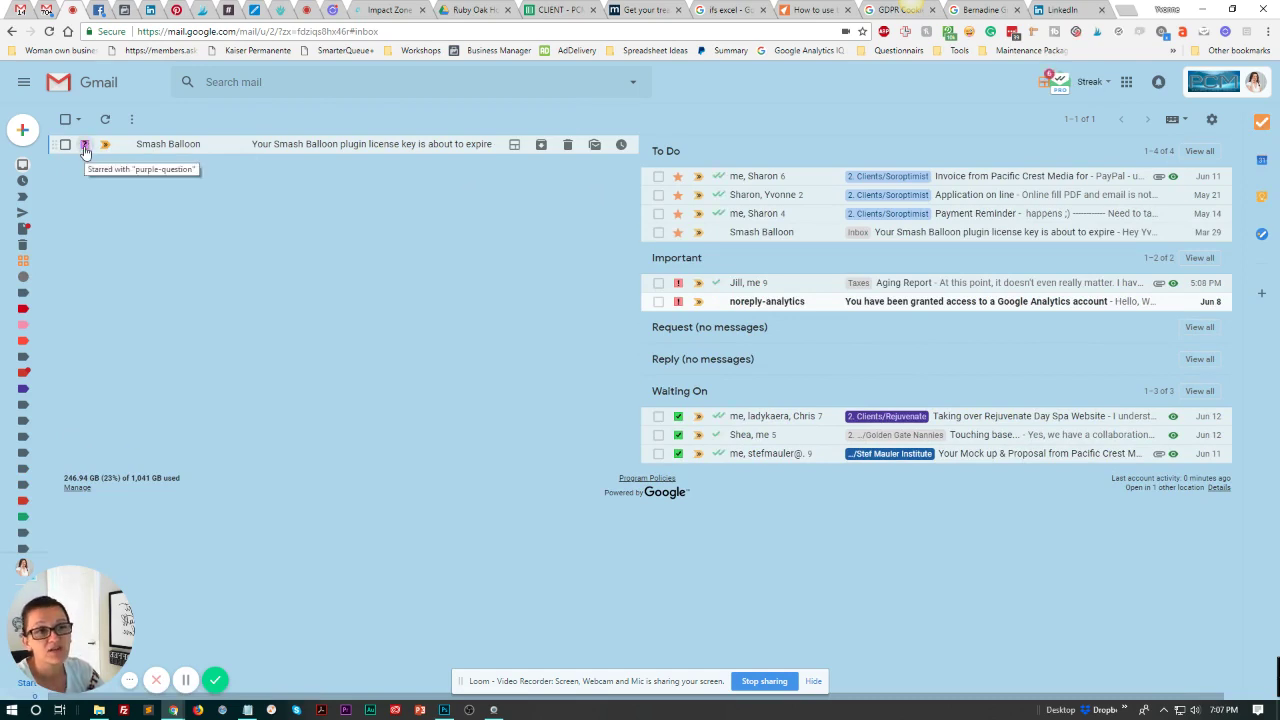
click(85, 145)
click(85, 145)
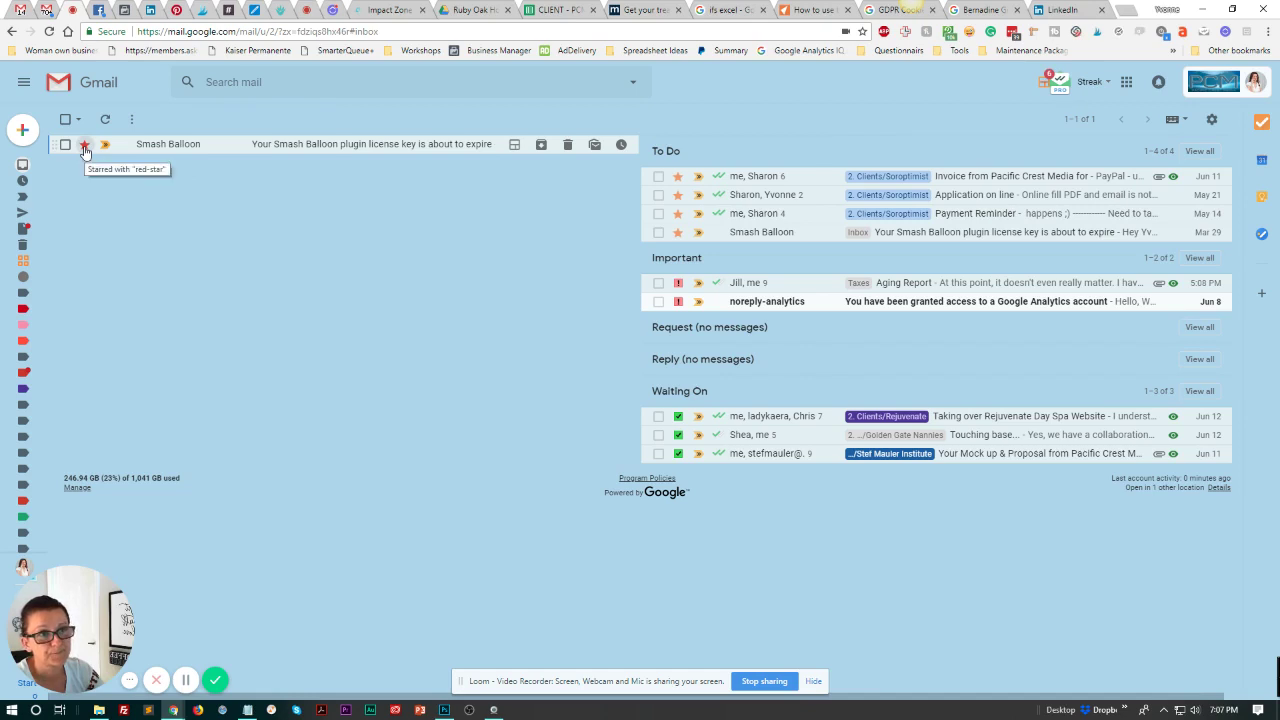
click(85, 145)
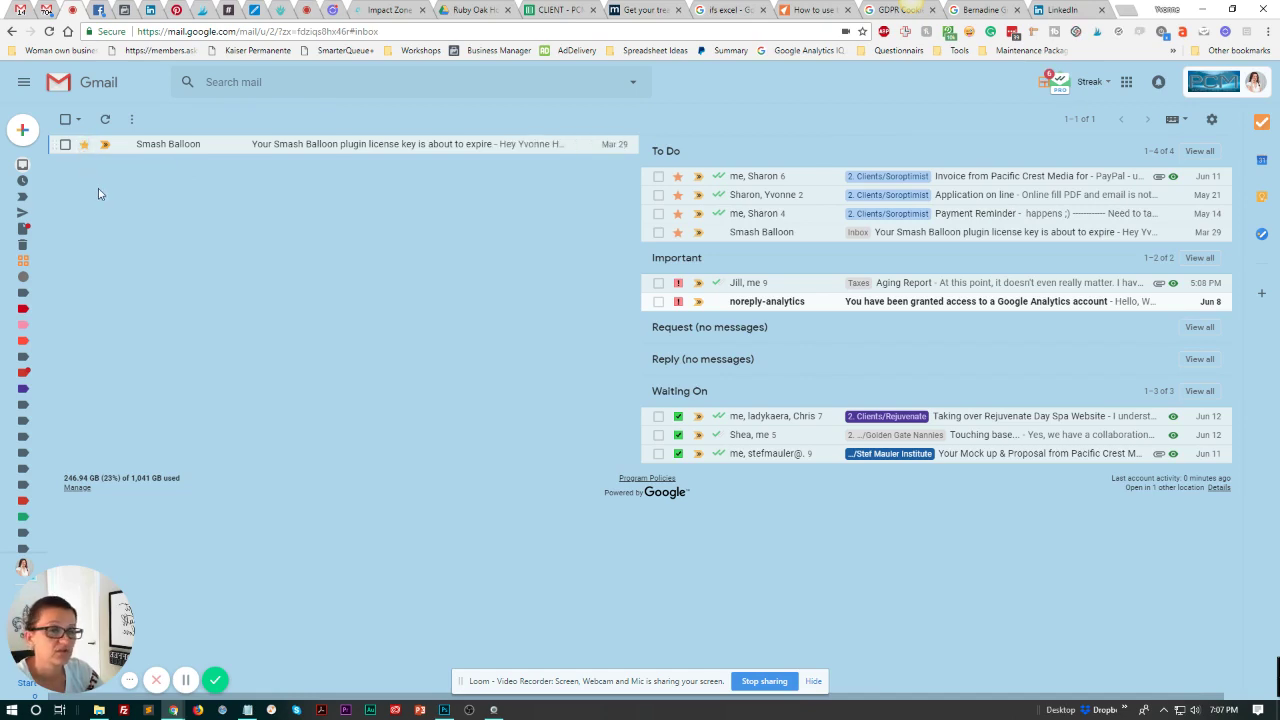
click(85, 146)
Unstar the Smash Balloon email, read it briefly, and return to the inbox
click(85, 145)
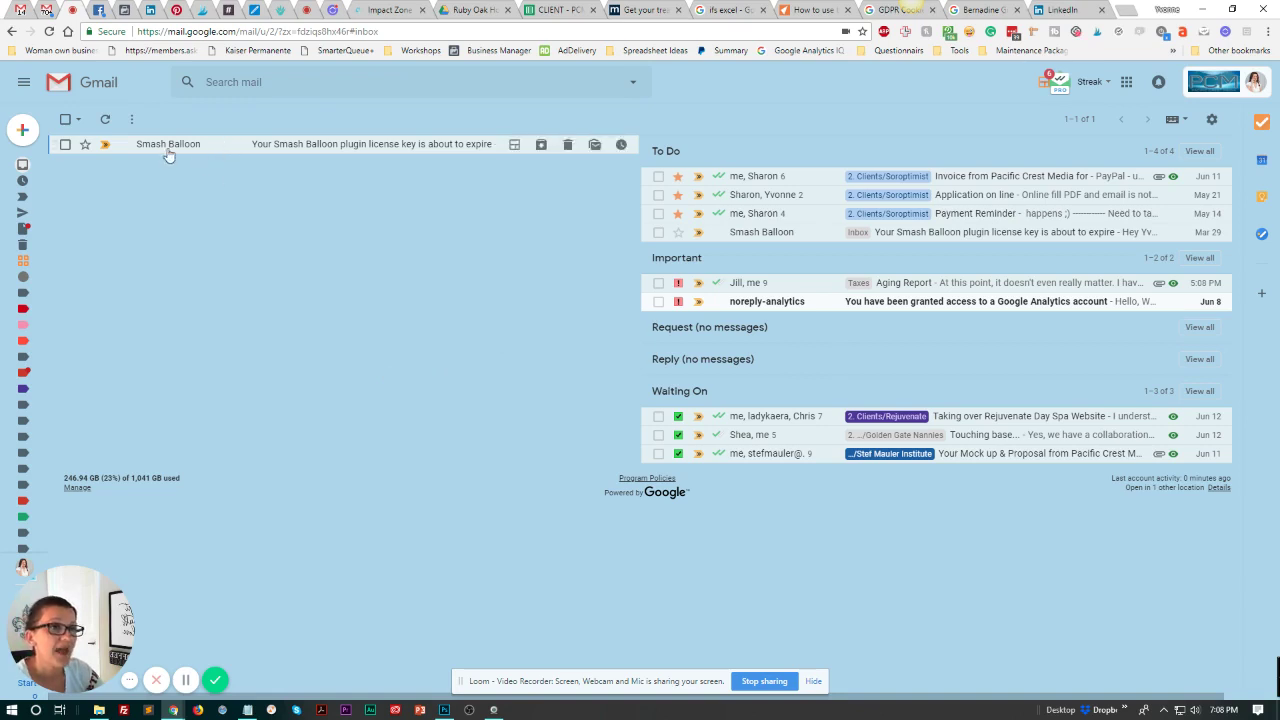
mouse_move(157, 149)
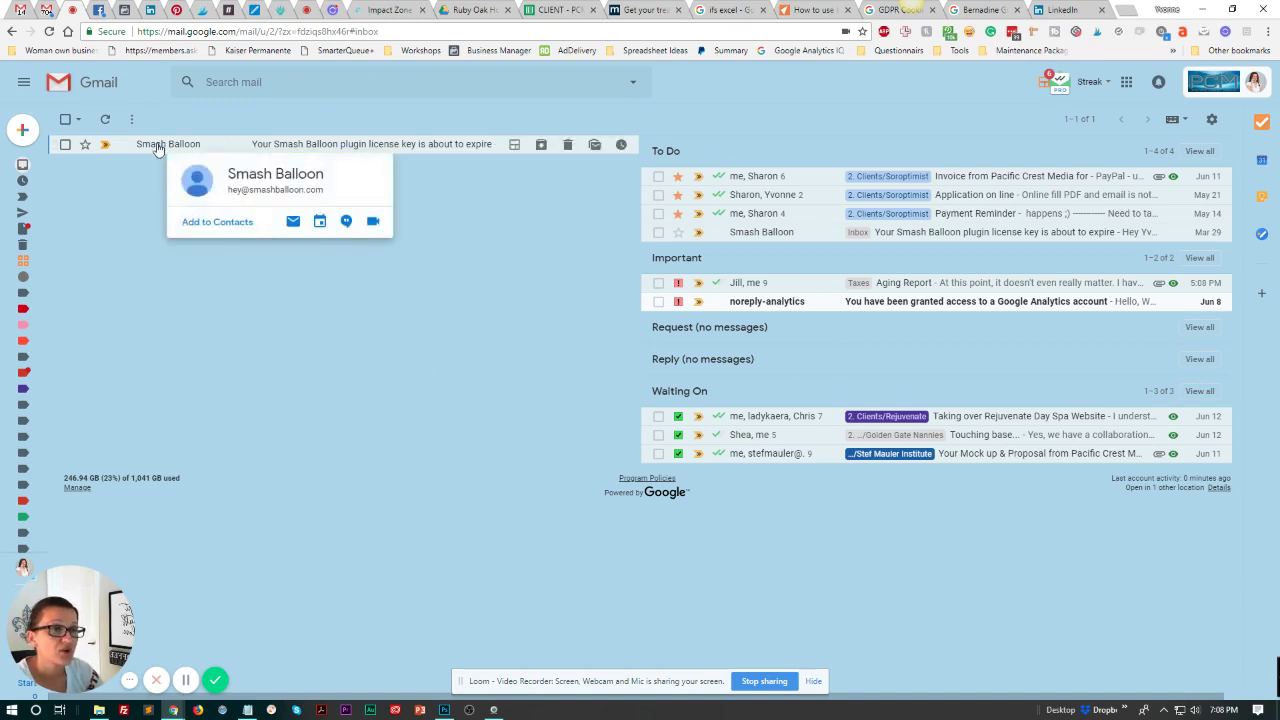
click(360, 148)
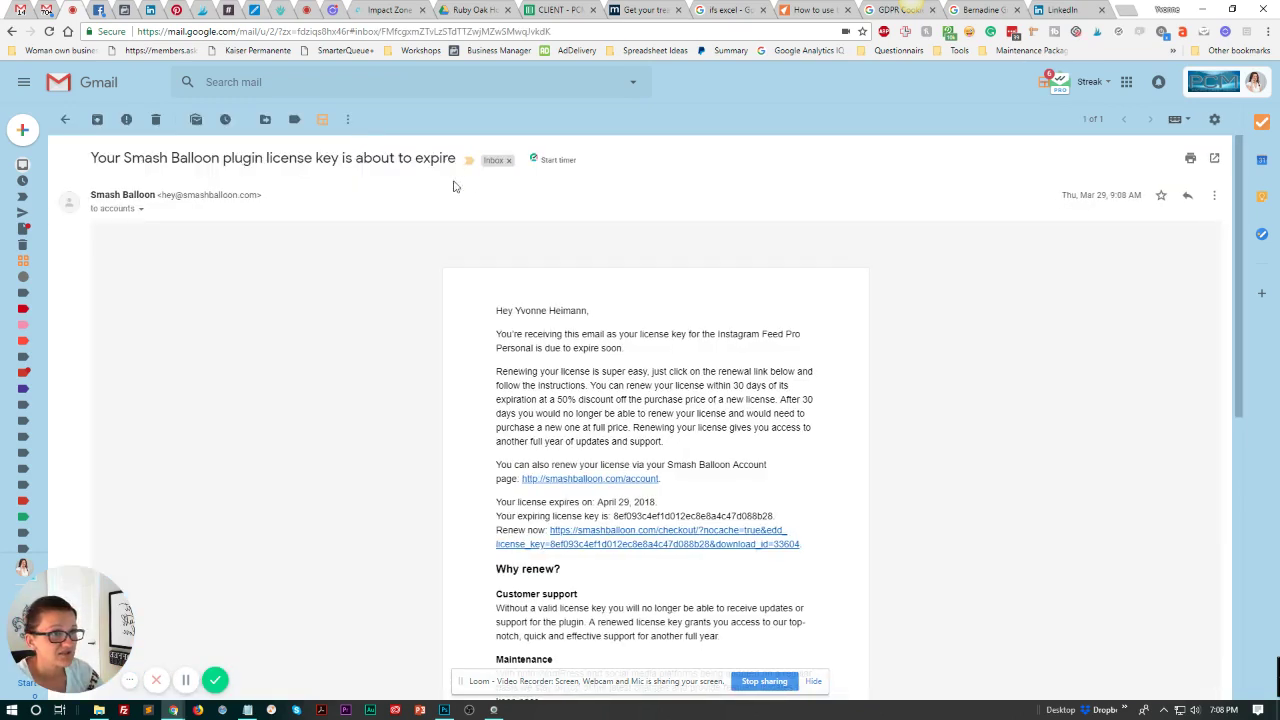
click(52, 82)
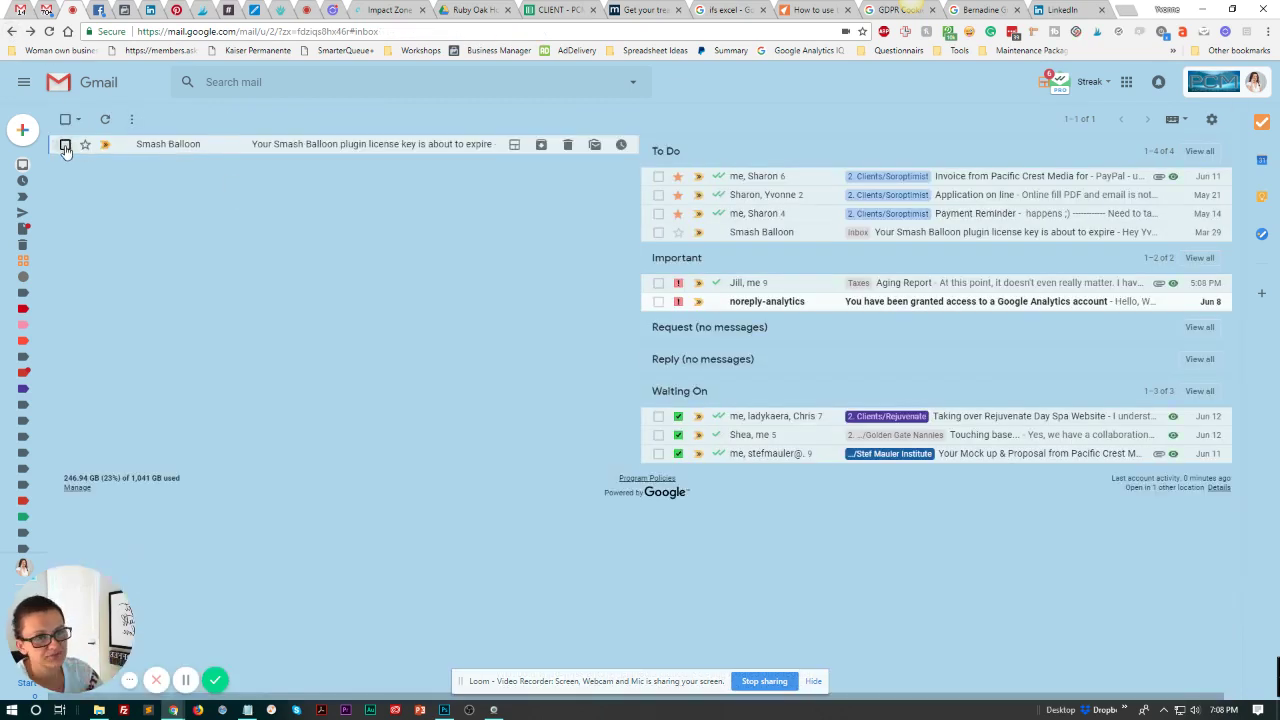
Apply the Ask Yvi label to the Smash Balloon email and star it again
click(65, 146)
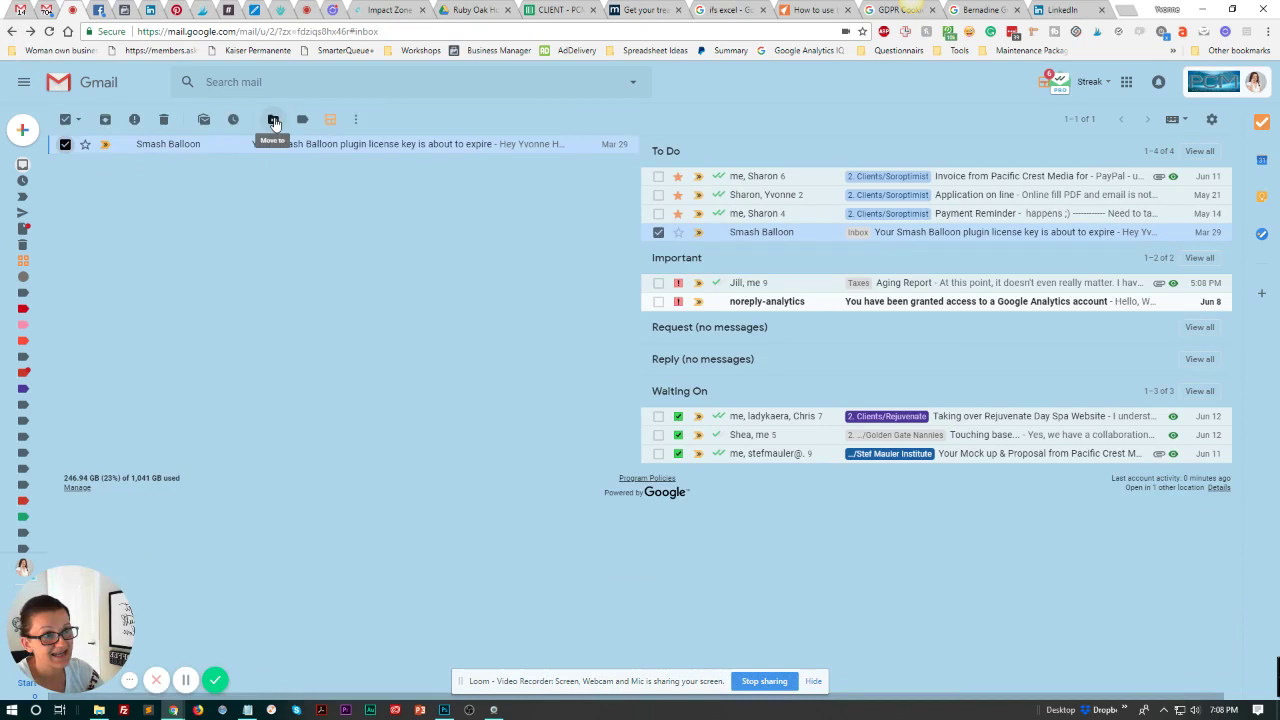
click(302, 119)
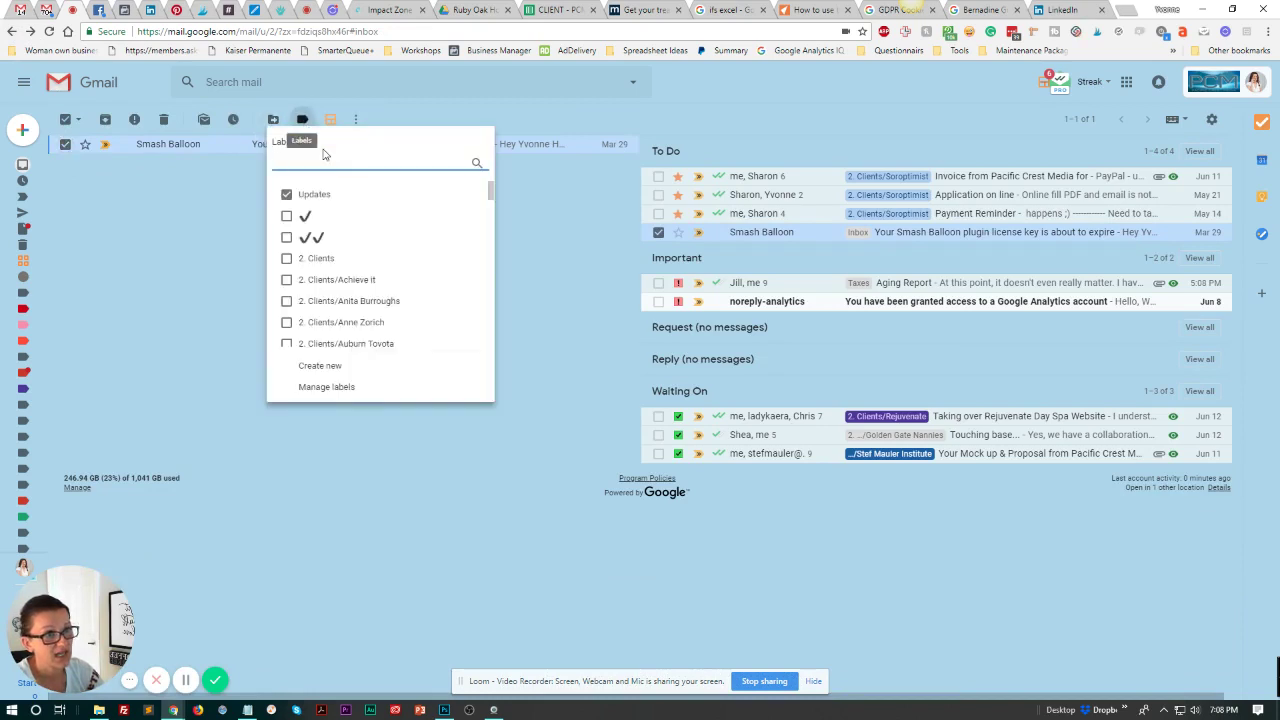
text(ask)
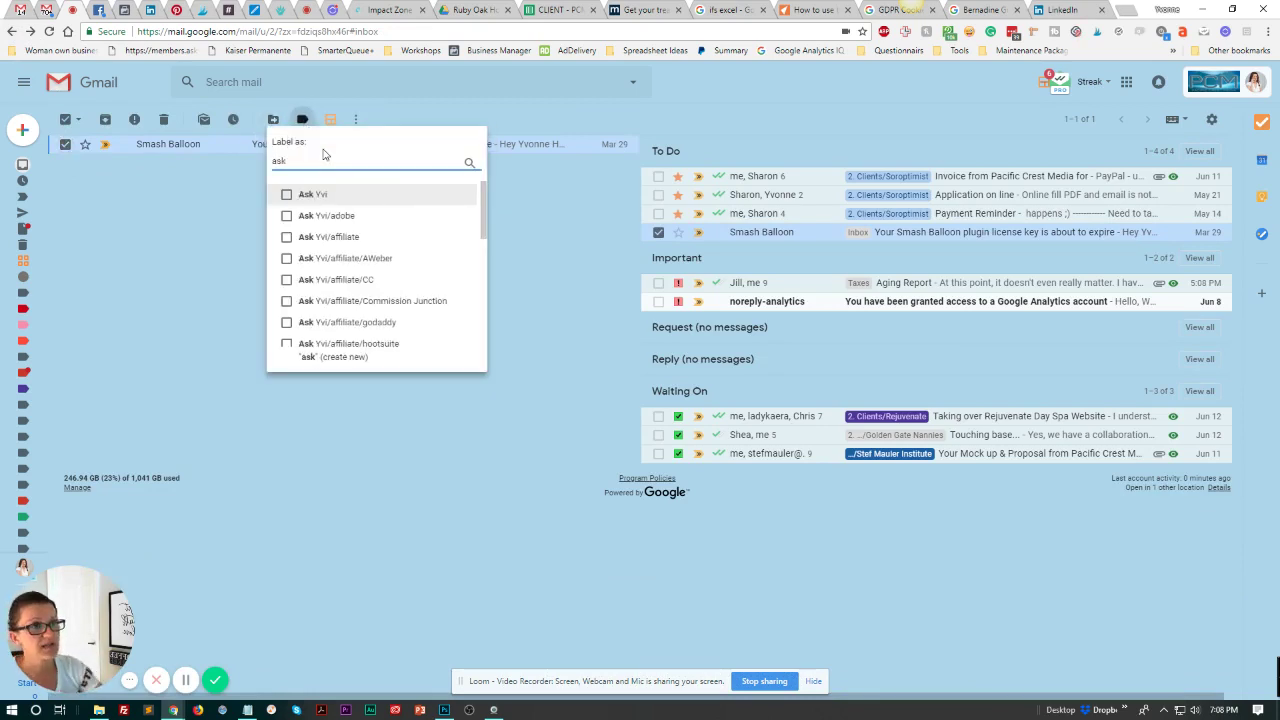
click(313, 195)
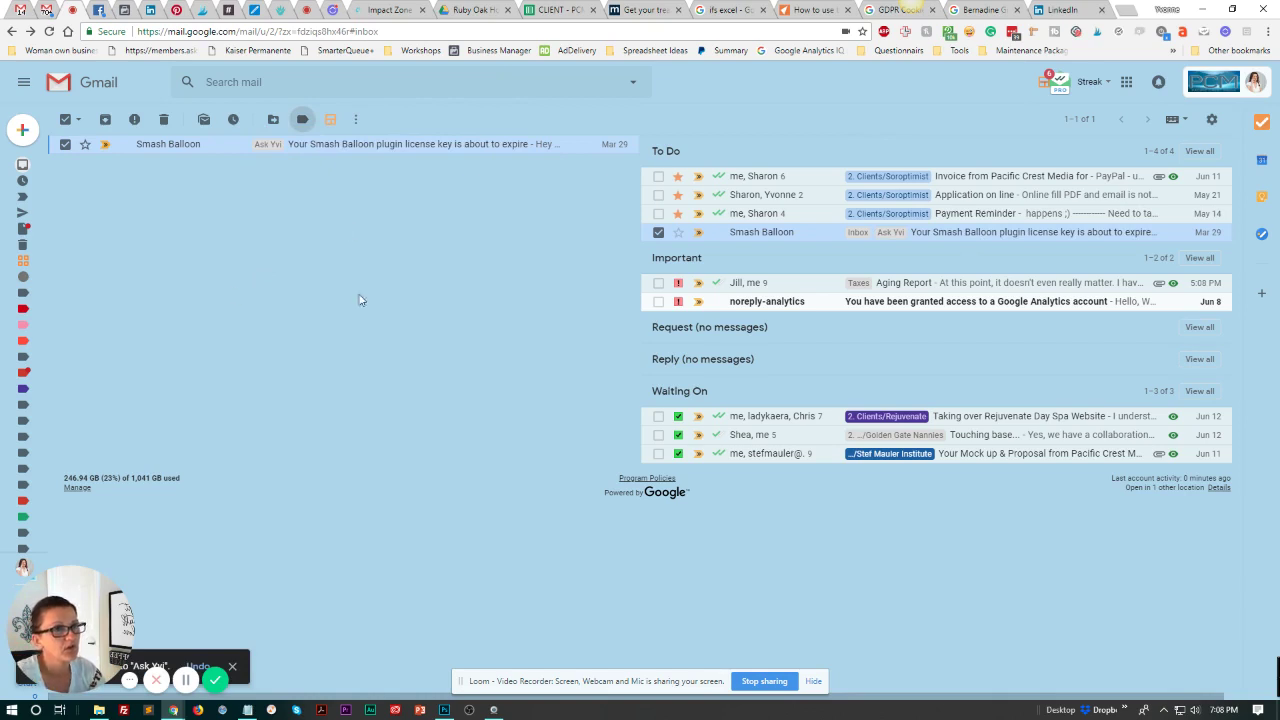
click(85, 144)
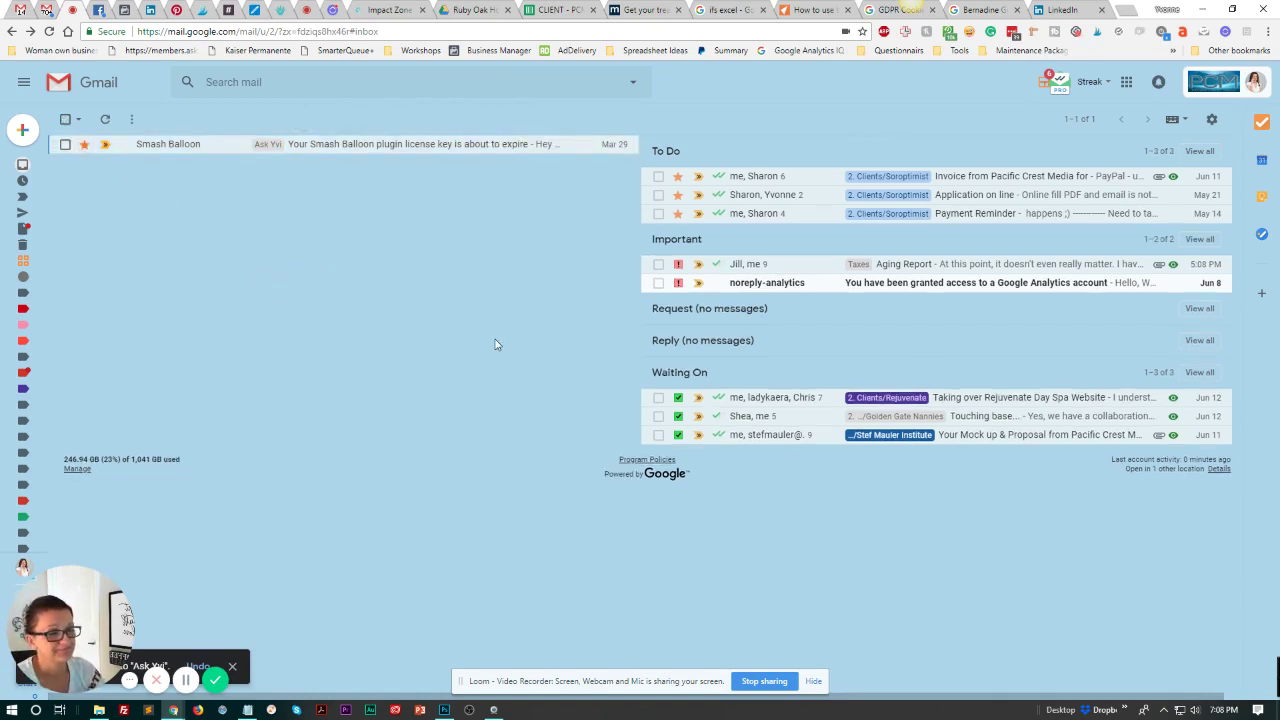
Reload Gmail so To Do shows 4 conversations, including the labelled Smash Balloon email
click(48, 31)
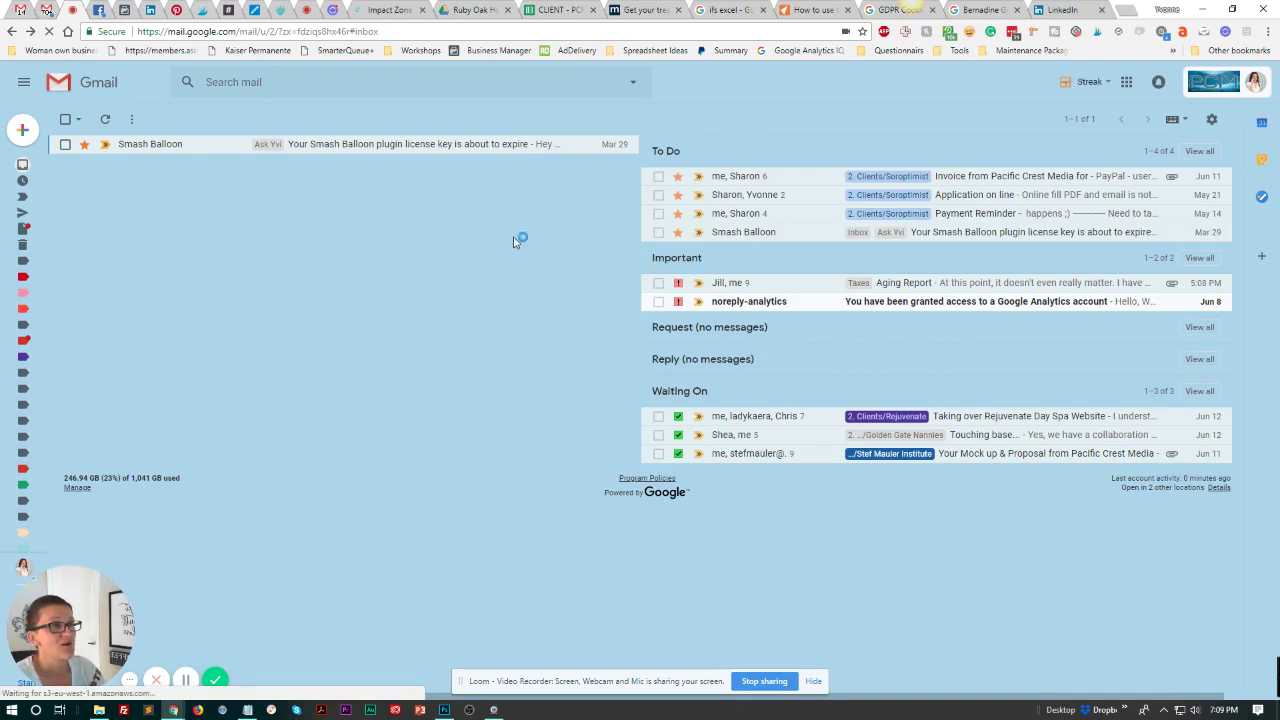
click(678, 233)
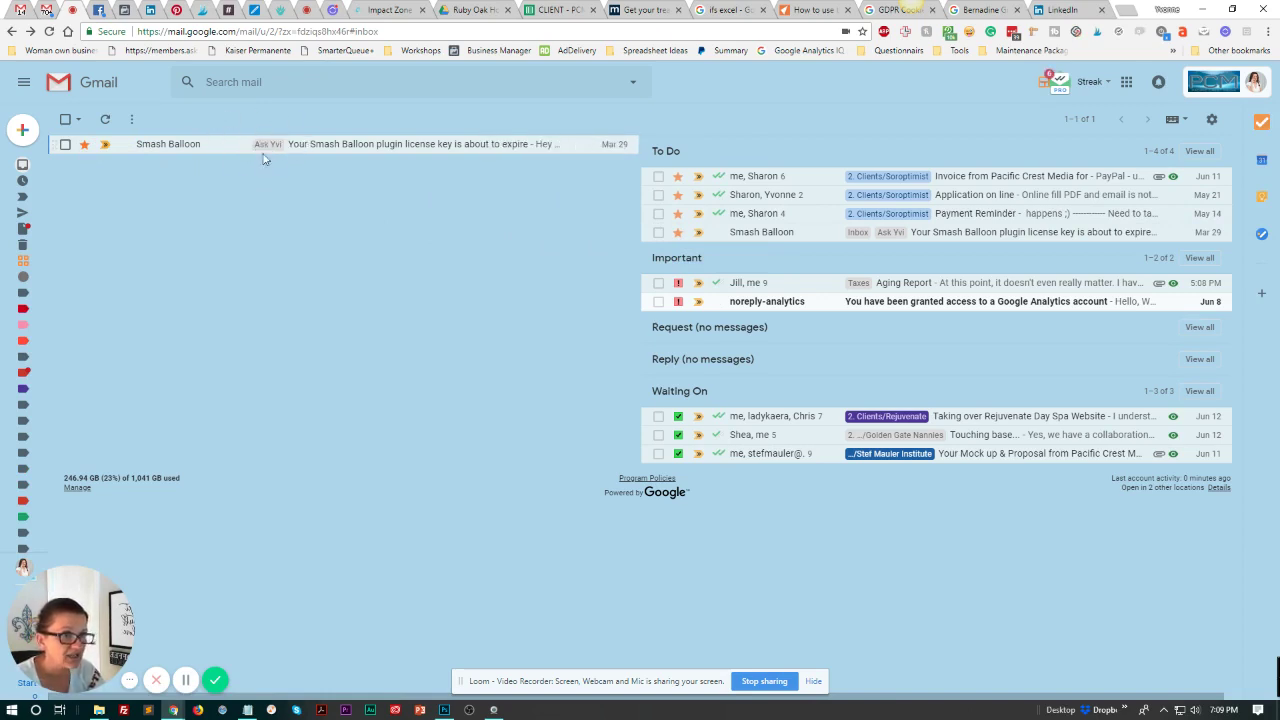
Archive the Smash Balloon email, then open it from To Do and remove its Ask Yvi label
mouse_move(236, 160)
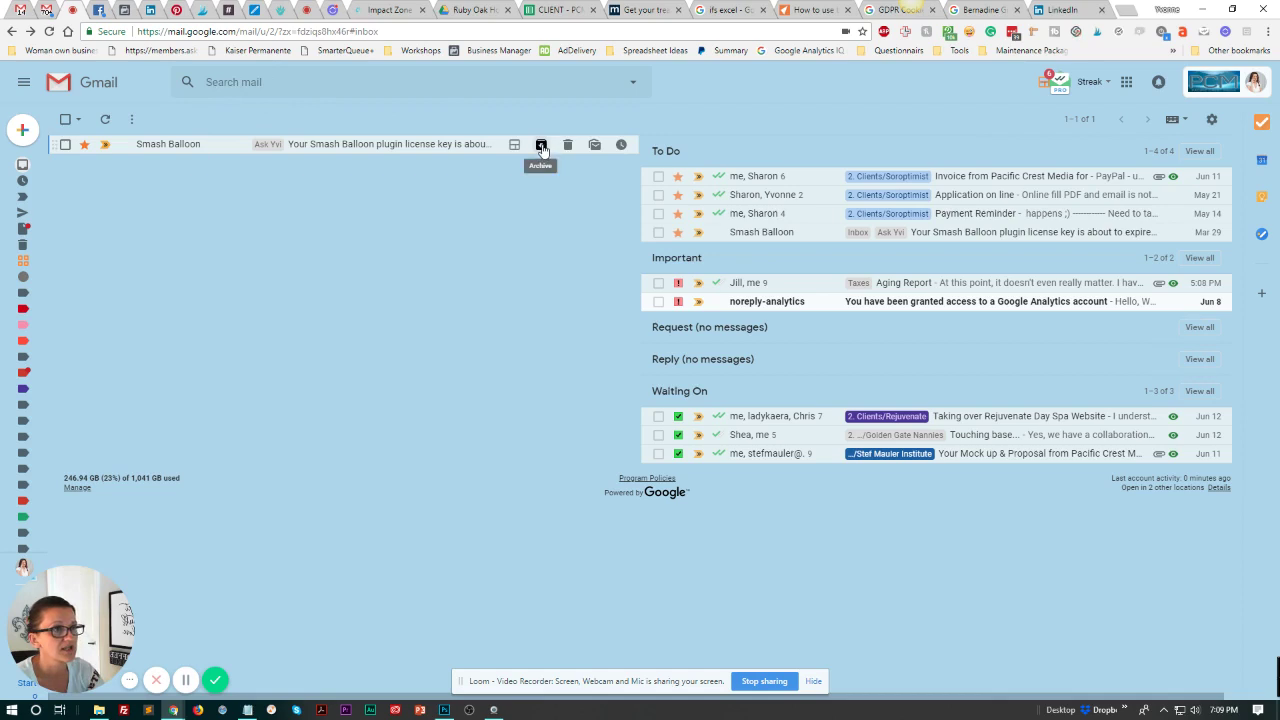
click(541, 146)
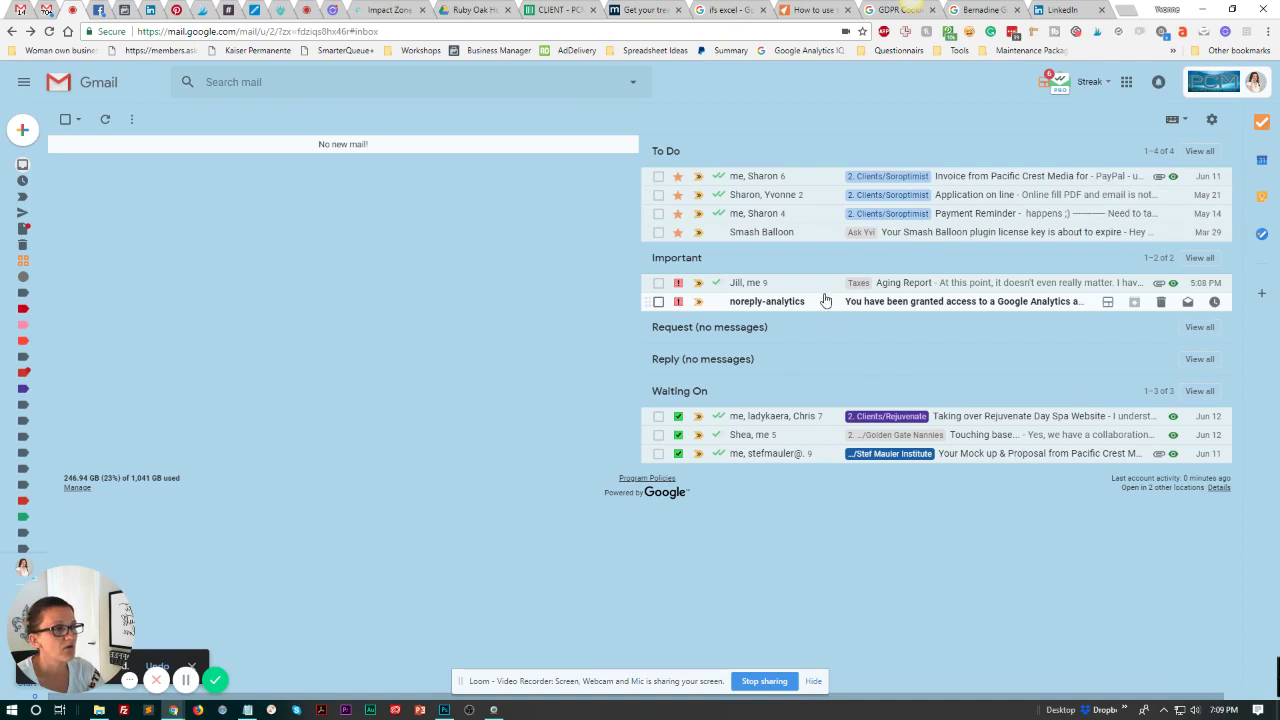
click(886, 233)
click(515, 161)
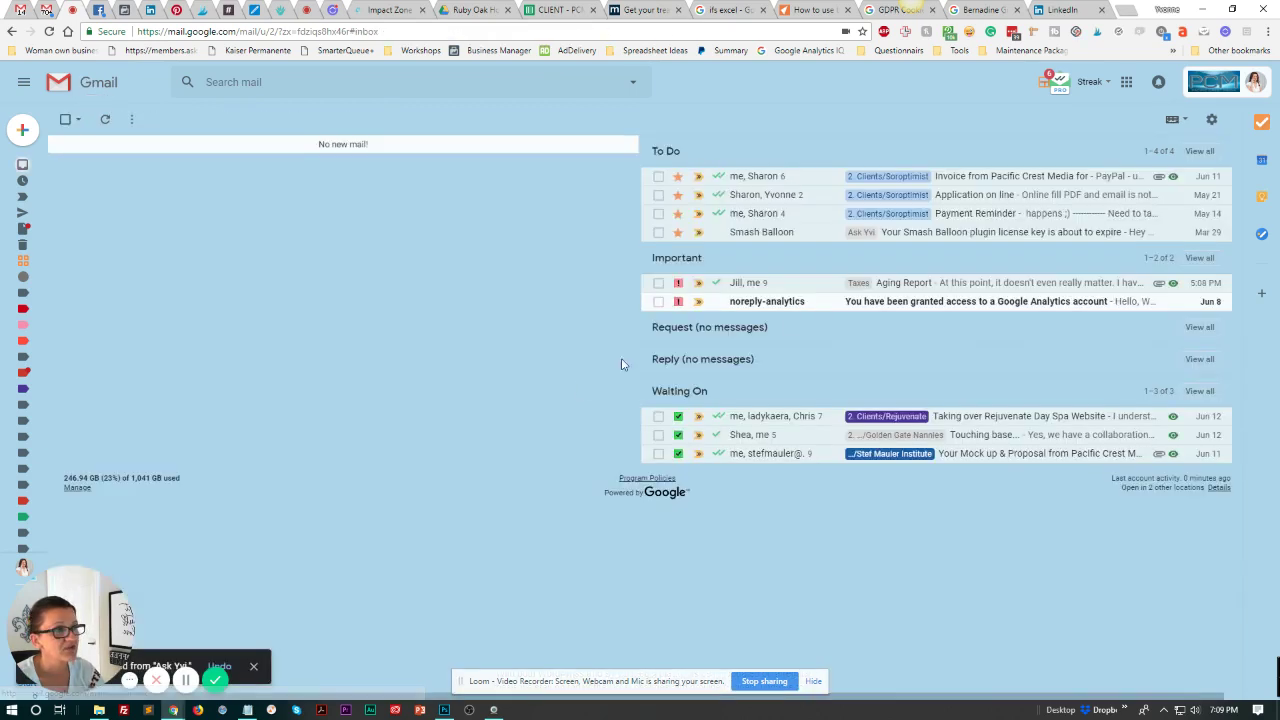
Reload Gmail and confirm To Do still lists 4 starred conversations, including Smash Balloon
click(50, 31)
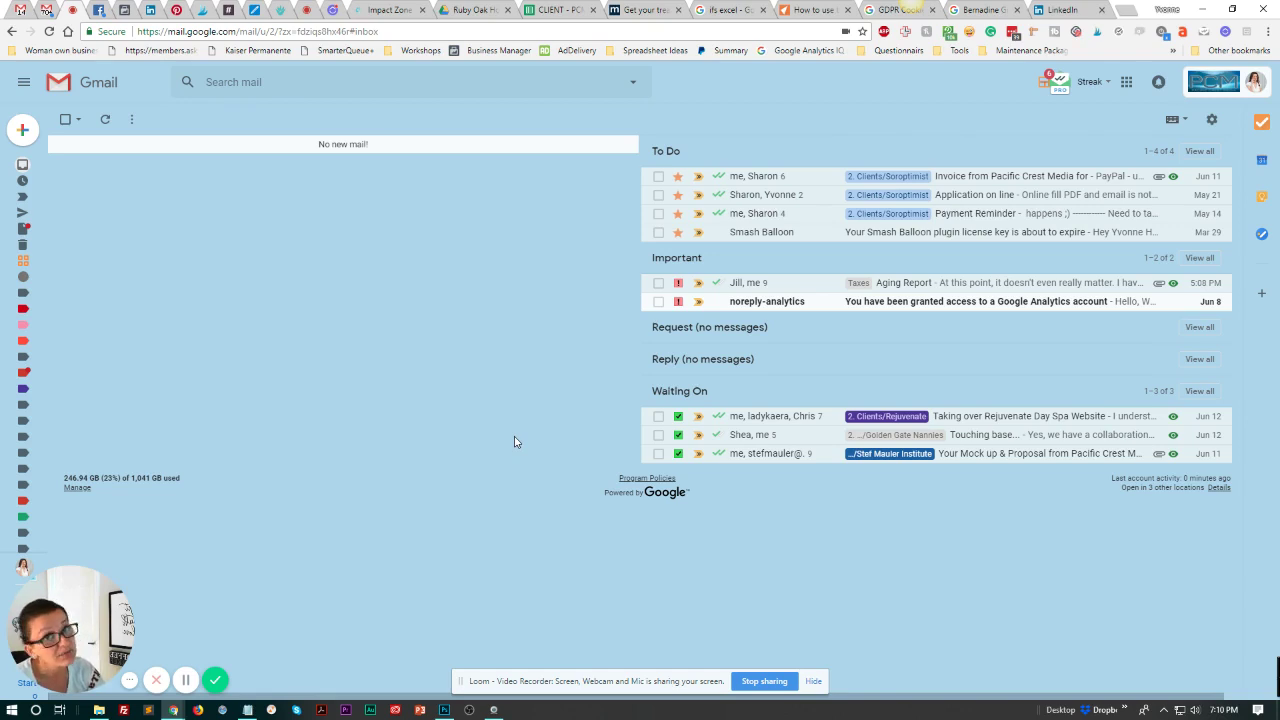
drag(705, 392, 561, 490)
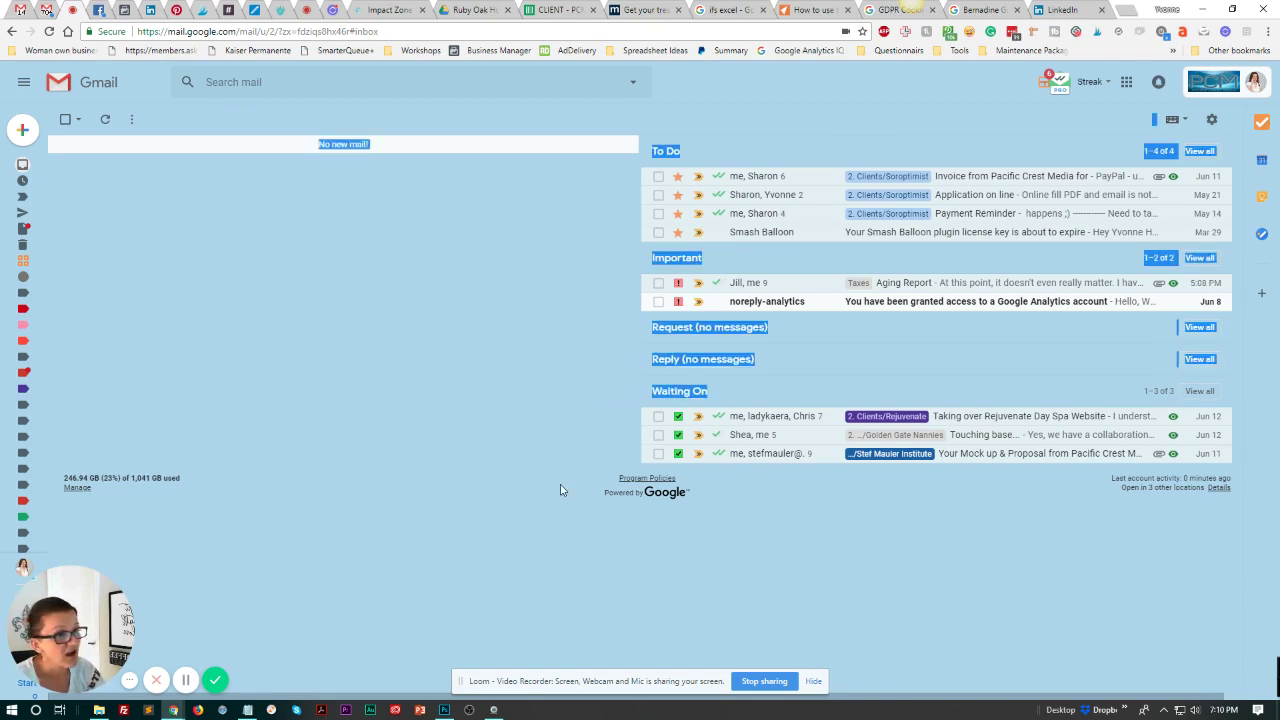